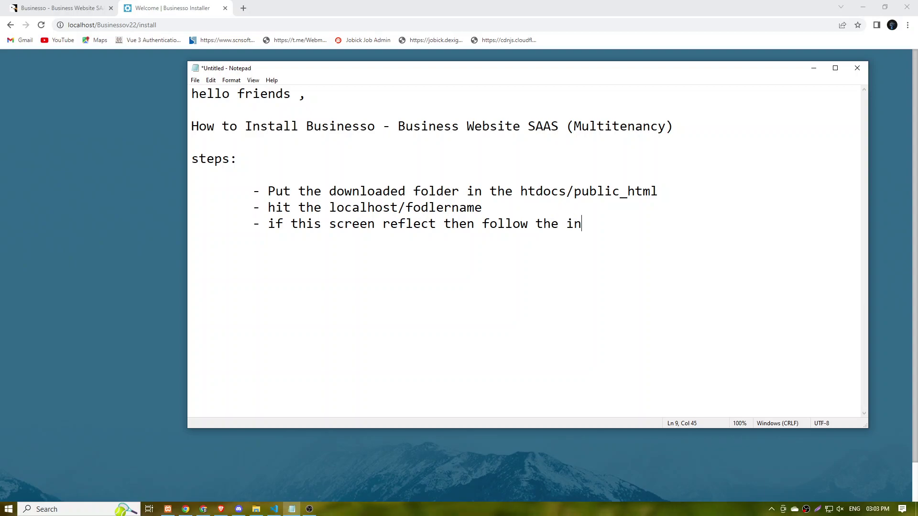
# Step: Complete the third note as "if this screen reflect then follow the installer" and start a fourth bullet
pyautogui.press('Return')
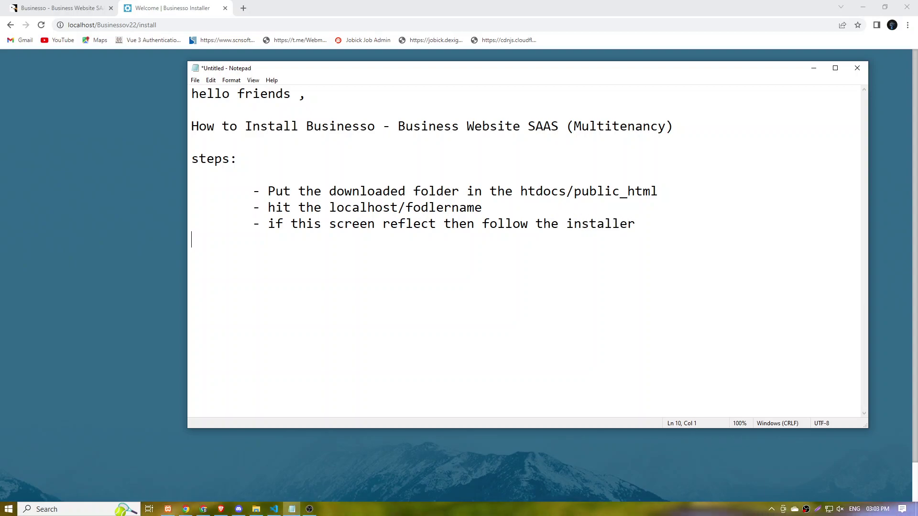
pyautogui.press('Tab')
pyautogui.write('-')
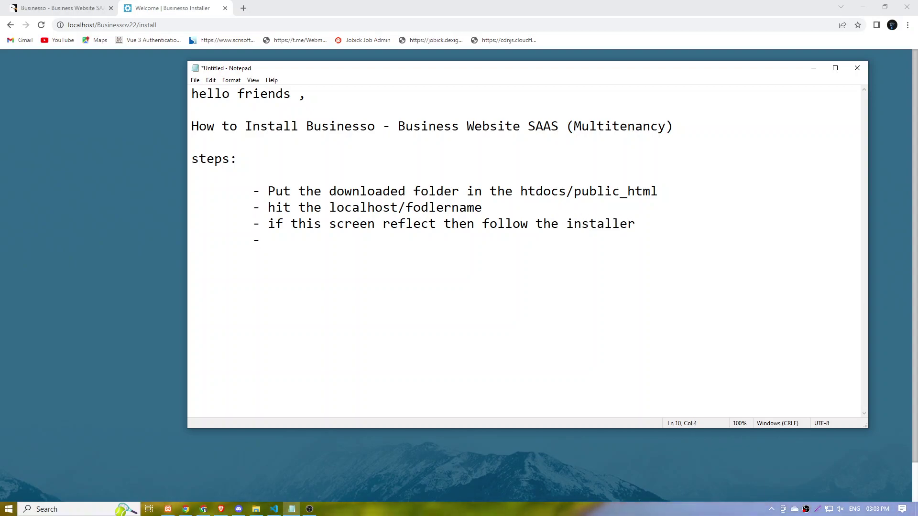
# Step: Switch to the Businesso Installer in Chrome, run the server requirements check, and inspect the PHP version and Imagick entries
pyautogui.click(53, 153)
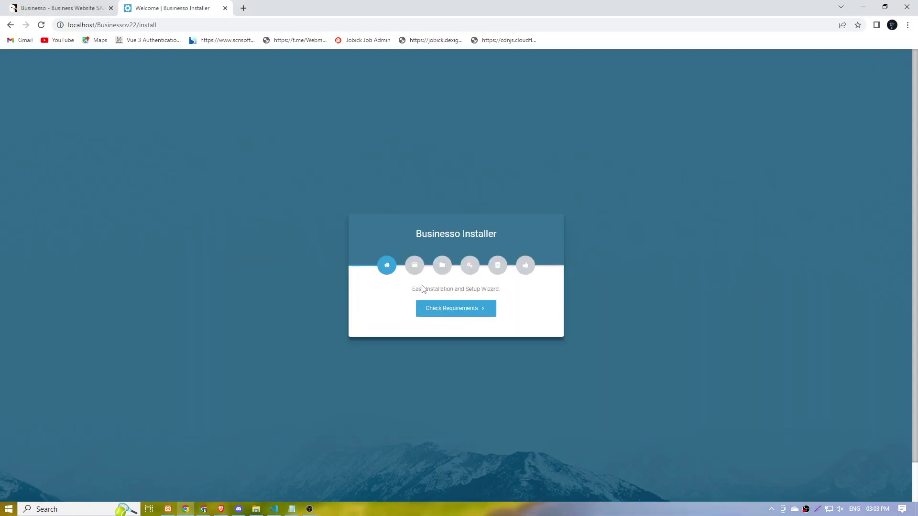
pyautogui.click(453, 307)
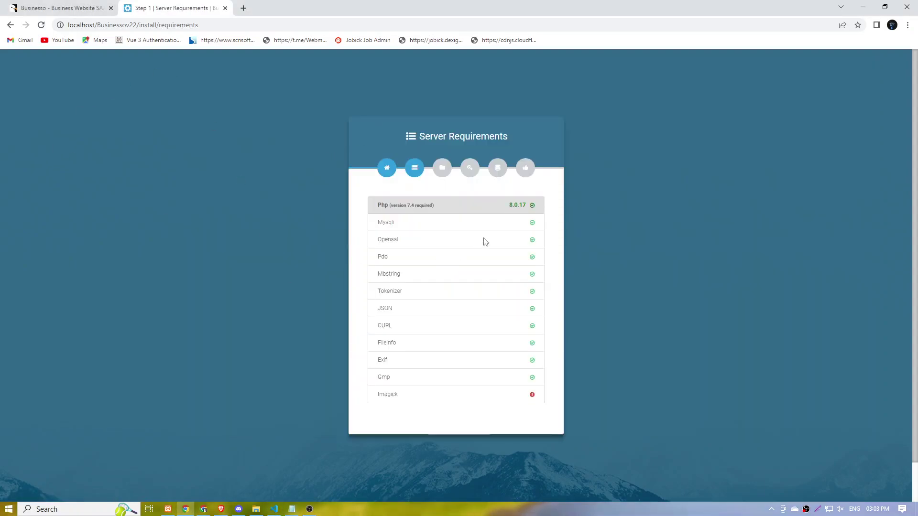
pyautogui.doubleClick(526, 205)
pyautogui.moveTo(379, 395); pyautogui.dragTo(401, 395)
pyautogui.click(414, 399)
pyautogui.moveTo(379, 397); pyautogui.dragTo(401, 398)
# Step: Switch to the XAMPP Control Panel and open Apache's php.ini configuration file
pyautogui.click(168, 509)
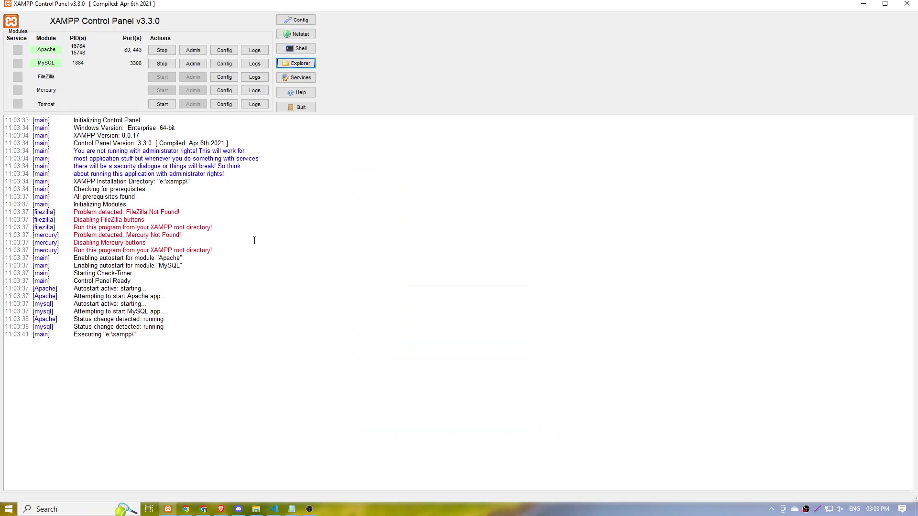
pyautogui.click(223, 50)
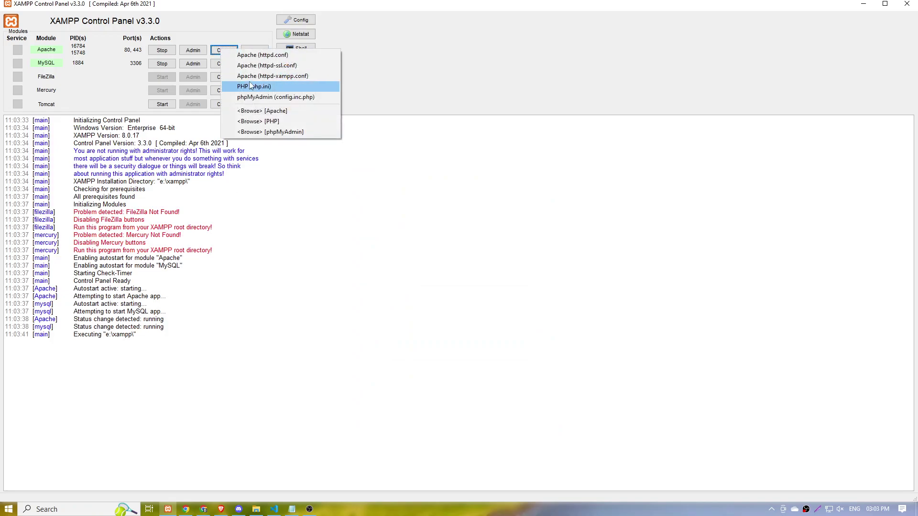
pyautogui.click(259, 55)
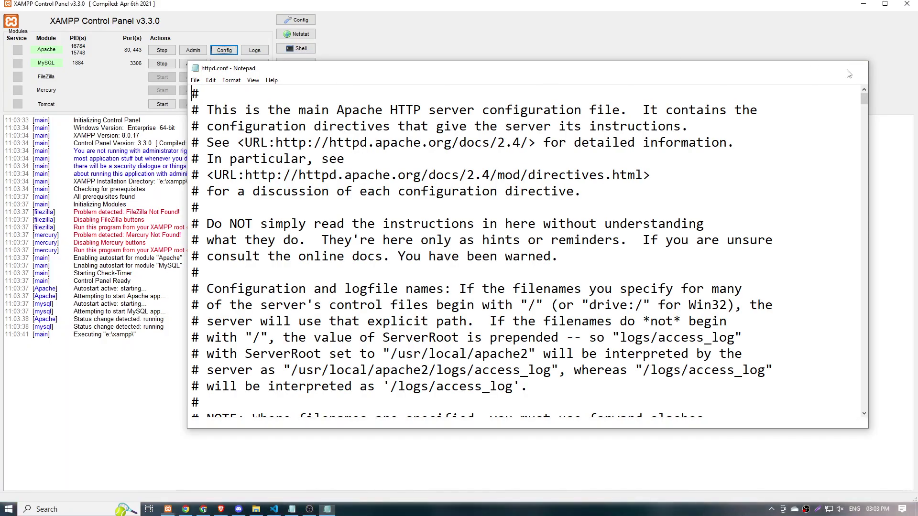
pyautogui.click(856, 68)
pyautogui.click(224, 50)
pyautogui.click(258, 90)
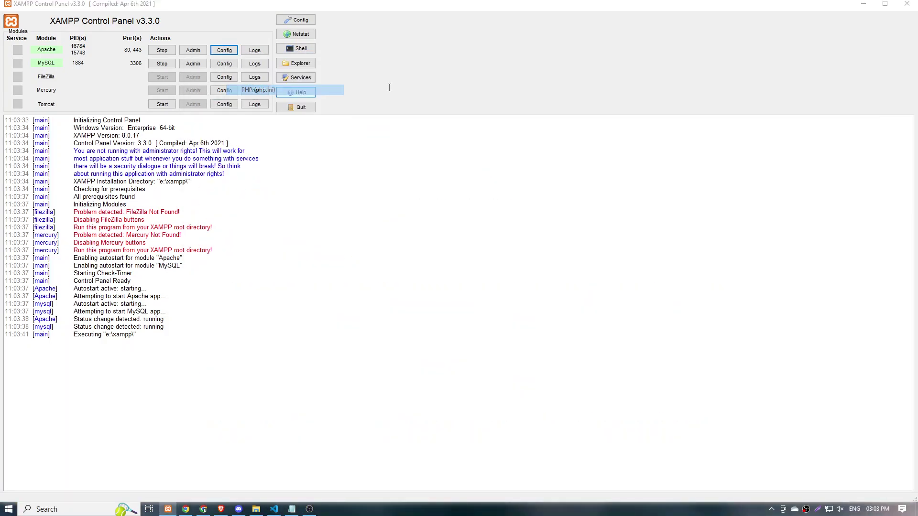
# Step: Search php.ini for "Imagick" in both the down and up directions, and leave the search
pyautogui.scroll(-5, 436, 226)
pyautogui.hotkey('ctrl', 'f')
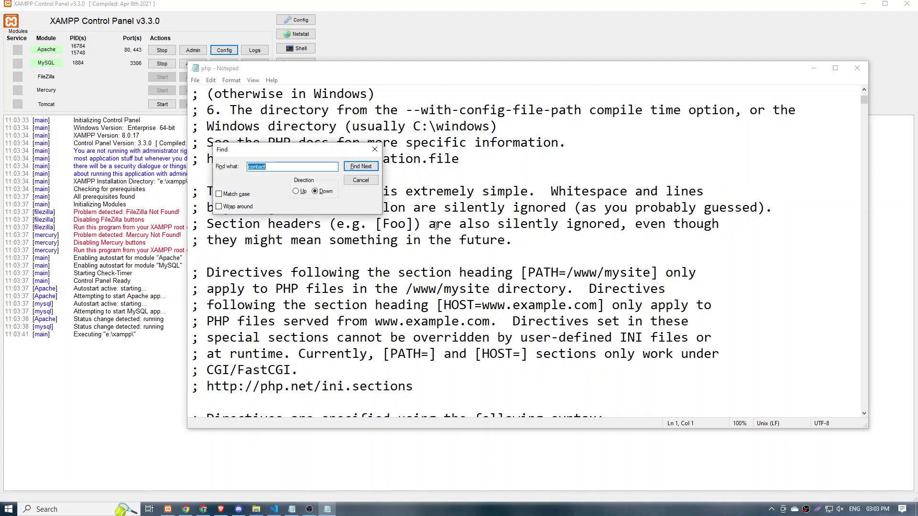
pyautogui.write('Imagick')
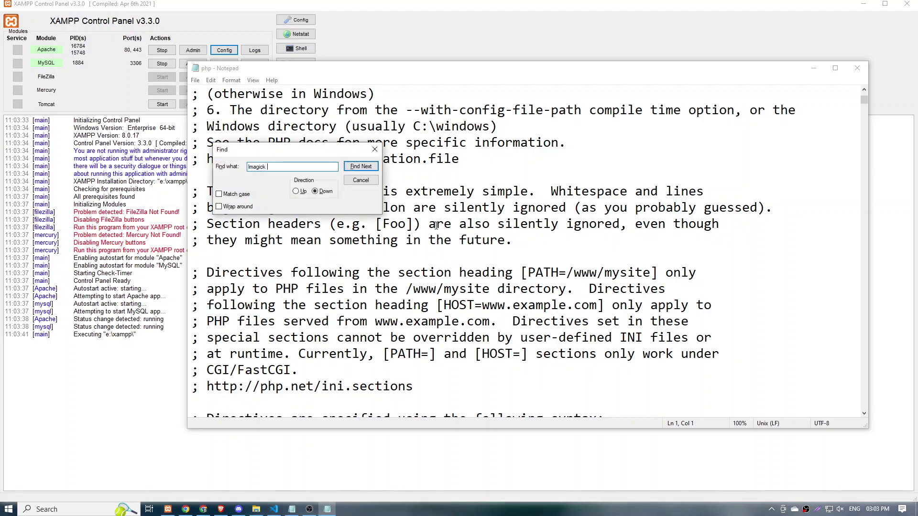
pyautogui.click(361, 167)
pyautogui.click(485, 290)
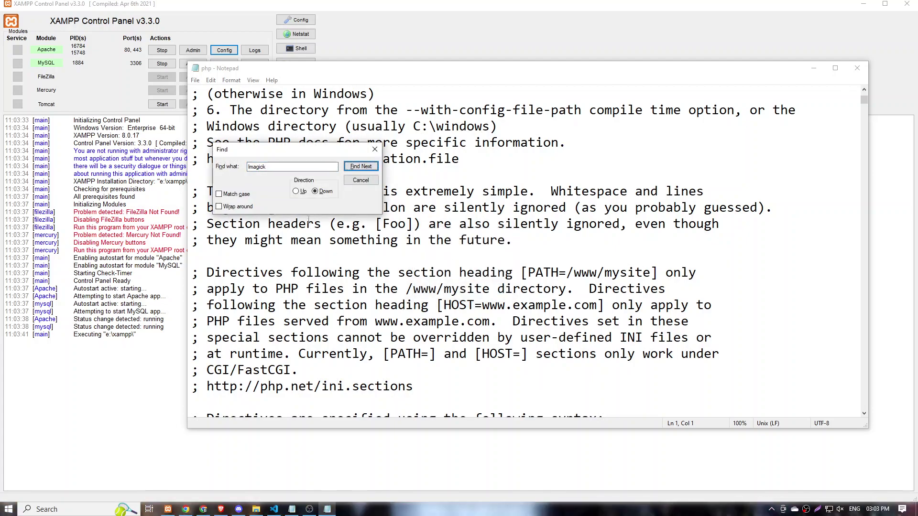
pyautogui.click(296, 192)
pyautogui.click(360, 166)
pyautogui.click(487, 290)
pyautogui.press('Escape')
pyautogui.hotkey('alt', 'F4')
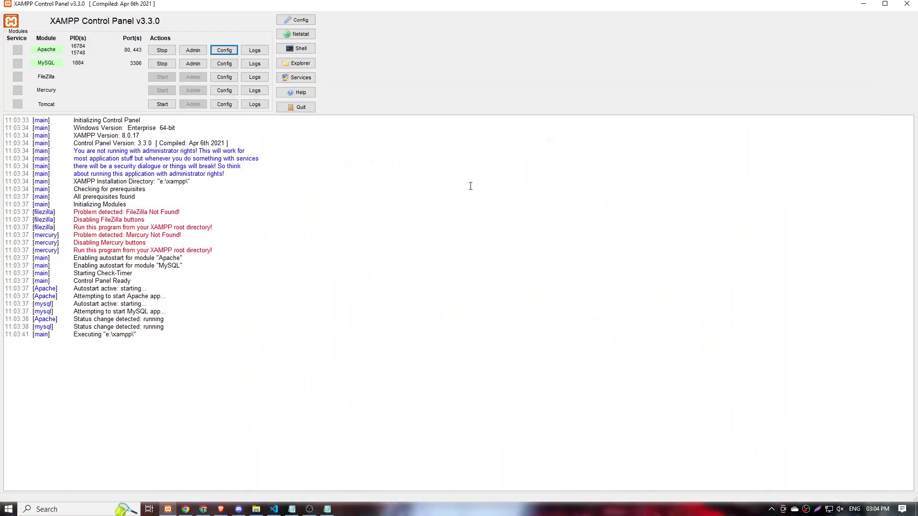
# Step: Switch back to the installer's Server Requirements page and recheck the Imagick entry
pyautogui.hotkey('alt', 'Tab')
pyautogui.press('Tab')
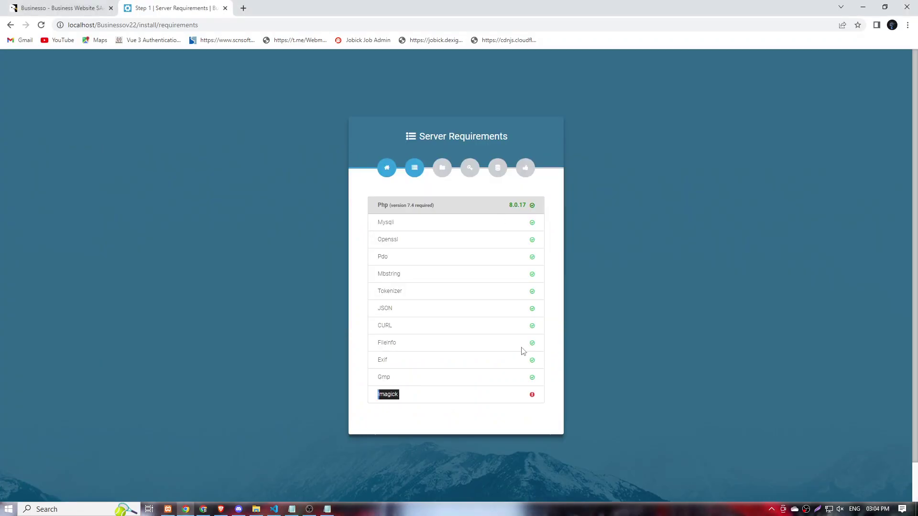
pyautogui.click(431, 402)
pyautogui.moveTo(393, 396); pyautogui.dragTo(381, 396)
# Step: Return to php.ini in Notepad and search it for "Imagic" in the up and down directions
pyautogui.hotkey('alt', 'Tab')
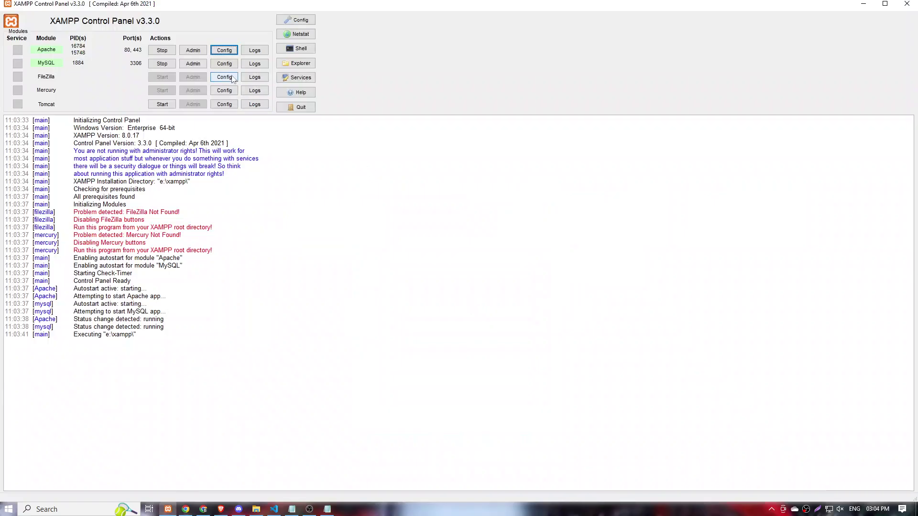
pyautogui.hotkey('alt', 'Tab')
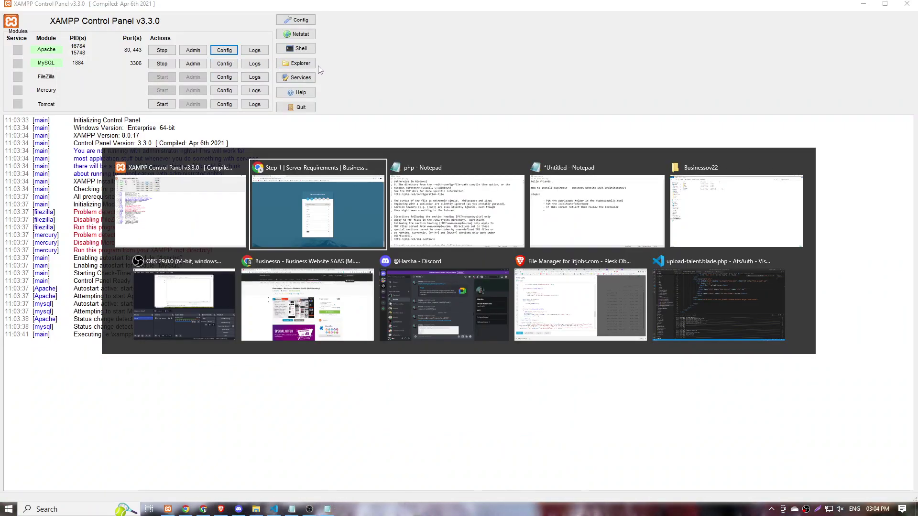
pyautogui.hotkey('alt', 'Tab')
pyautogui.scroll(-10, 378, 210)
pyautogui.scroll(-9, 378, 210)
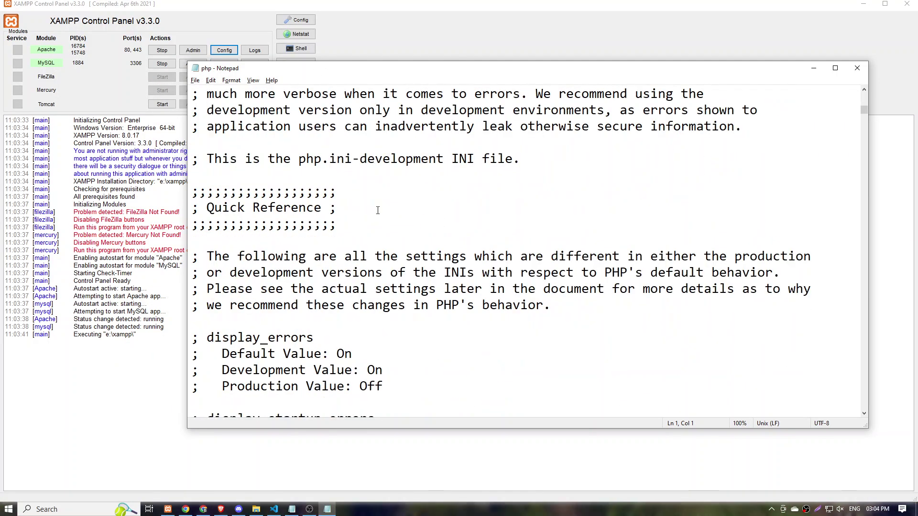
pyautogui.hotkey('ctrl', 'f')
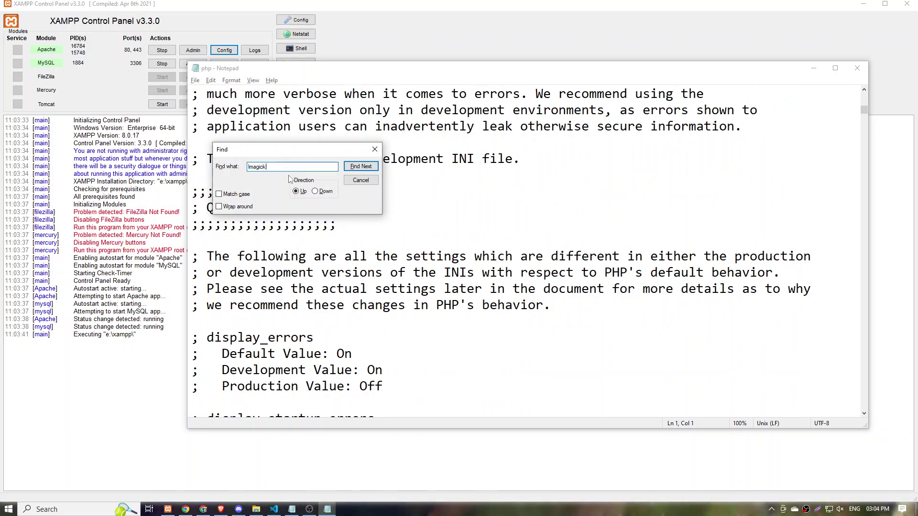
pyautogui.press('Return')
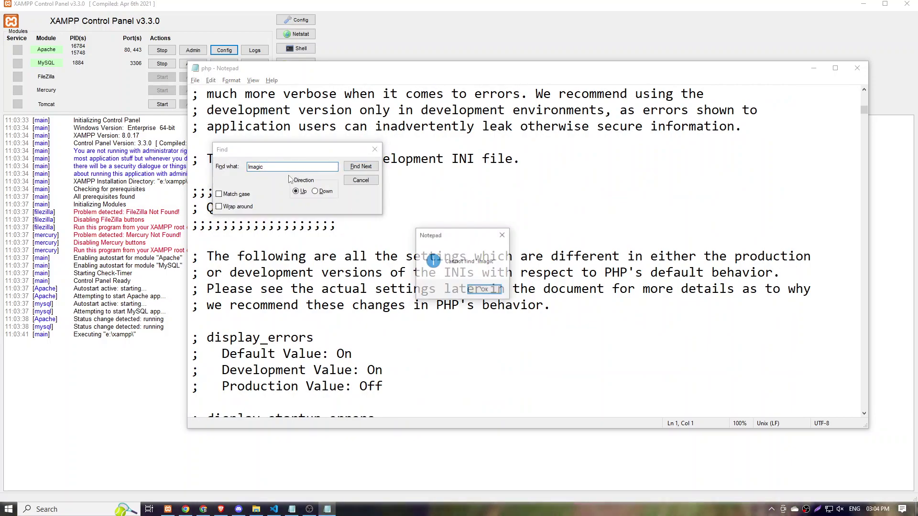
pyautogui.click(478, 293)
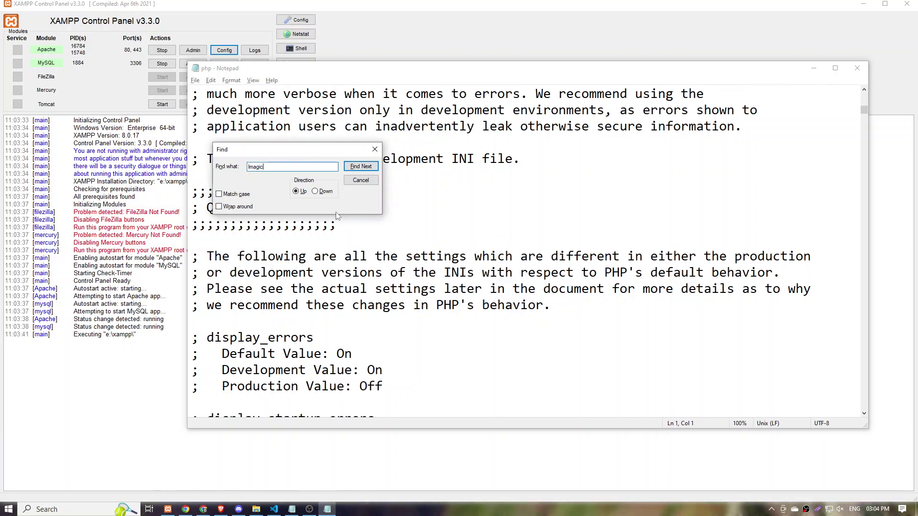
pyautogui.click(352, 170)
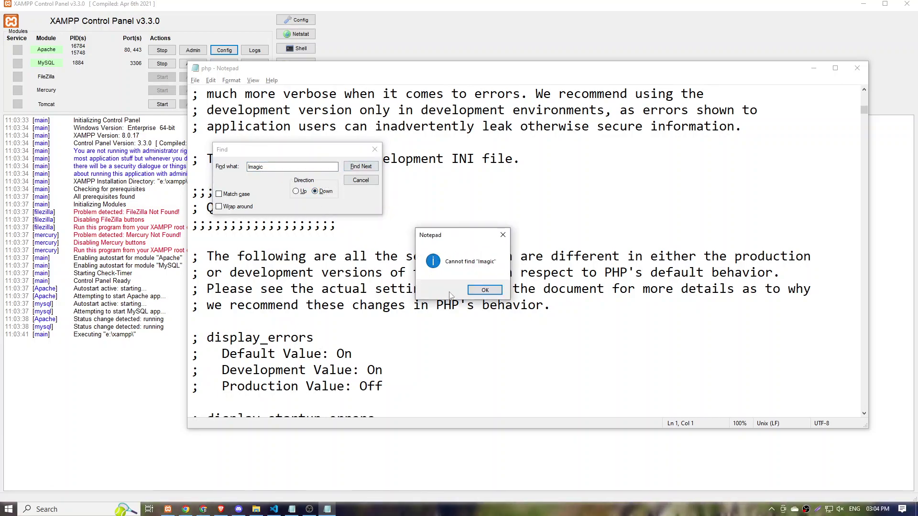
pyautogui.click(466, 291)
# Step: Shorten the php.ini search term to "Im" and step through its matches
pyautogui.click(299, 167)
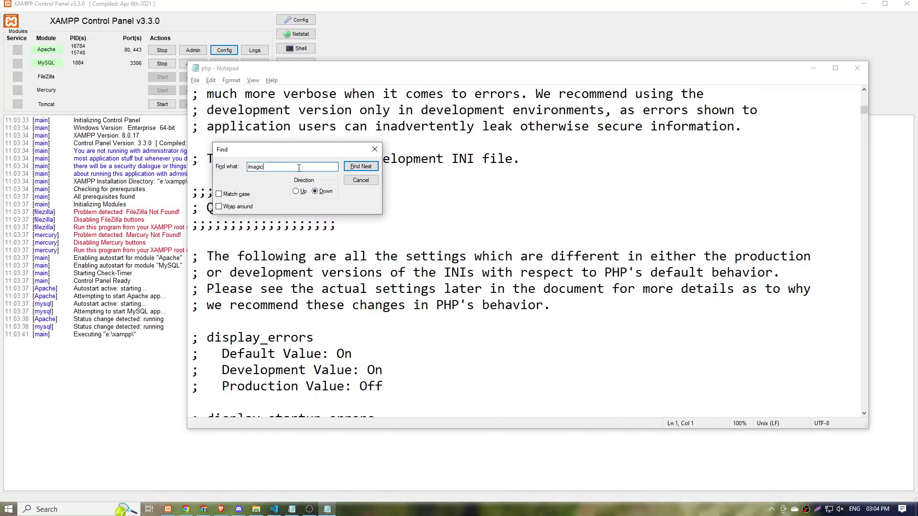
pyautogui.press('Return')
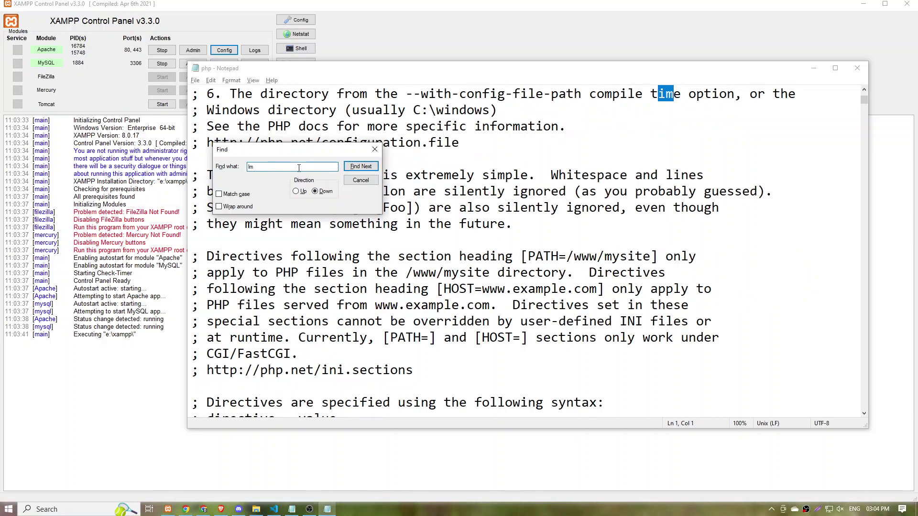
pyautogui.press('Return')
pyautogui.press('Return')
# Step: Search php.ini for "Ima" and step through the matches up to the [gd] section
pyautogui.write('a')
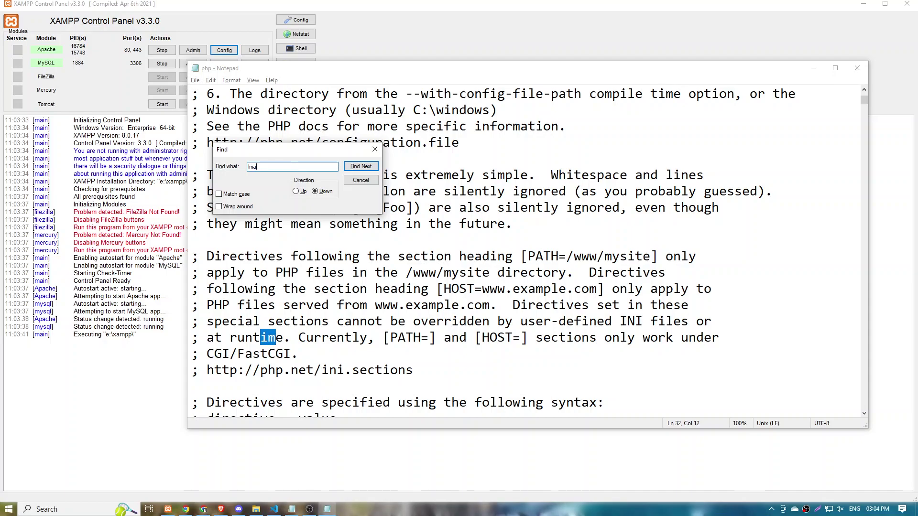
pyautogui.click(352, 167)
pyautogui.click(353, 169)
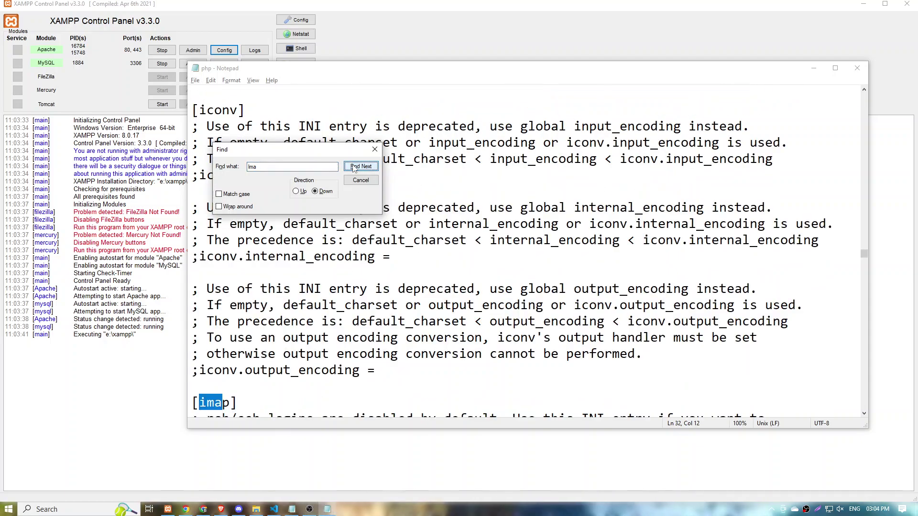
pyautogui.click(353, 167)
pyautogui.click(354, 168)
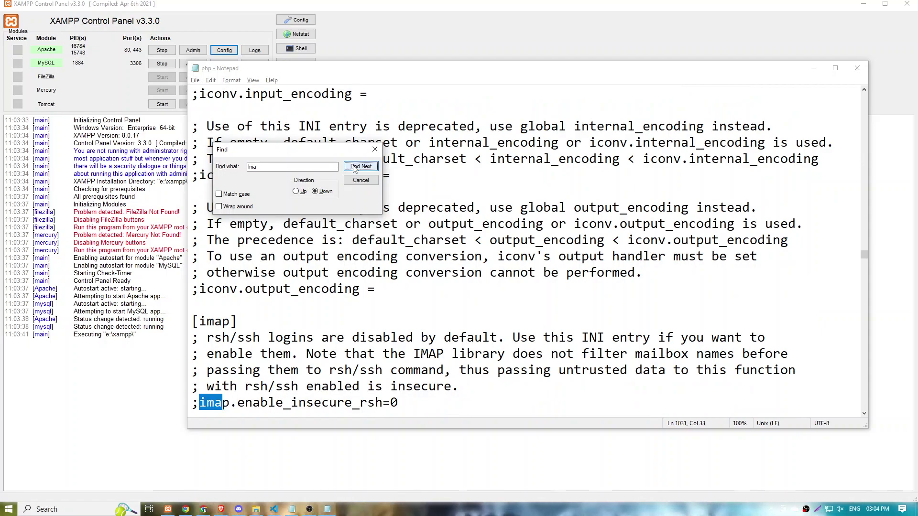
pyautogui.click(354, 167)
pyautogui.click(353, 167)
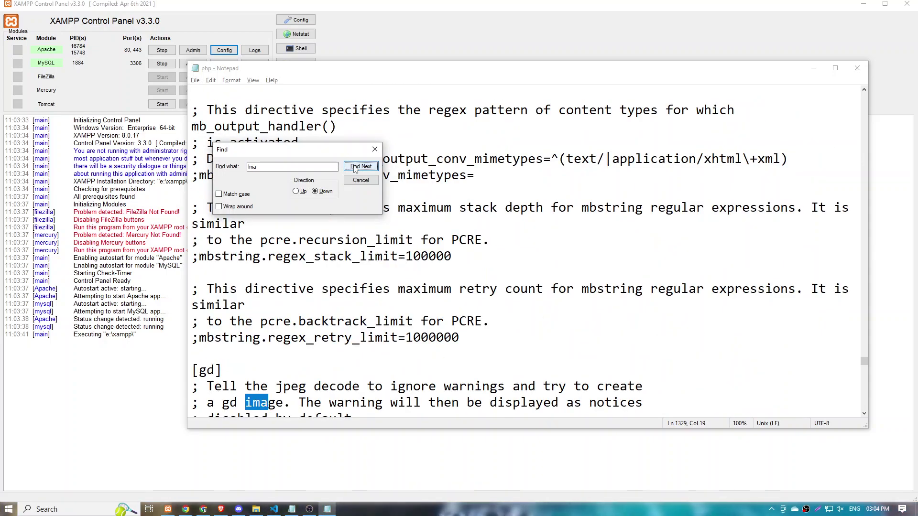
# Step: Read the php.ini settings from [gd] through [soap] for an Imagick entry, and return to the Server Requirements page
pyautogui.scroll(-2, 322, 311)
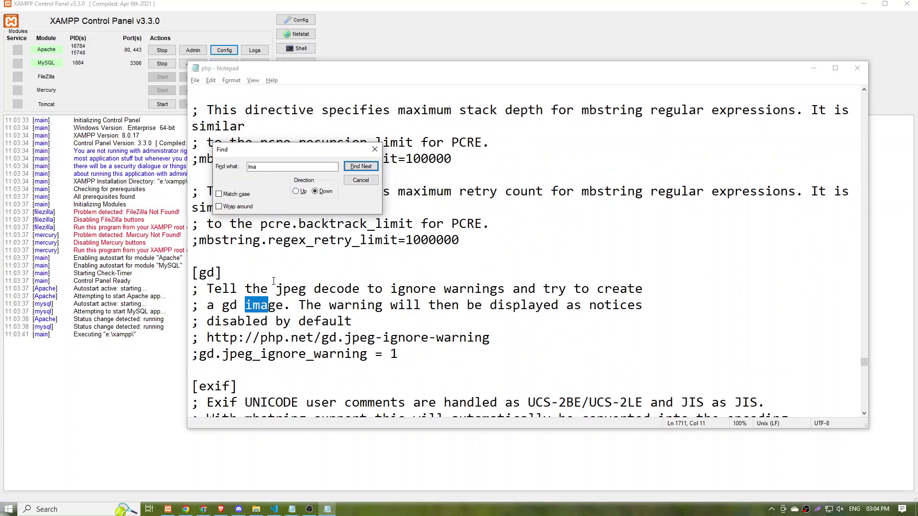
pyautogui.scroll(1, 282, 289)
pyautogui.scroll(-9, 273, 281)
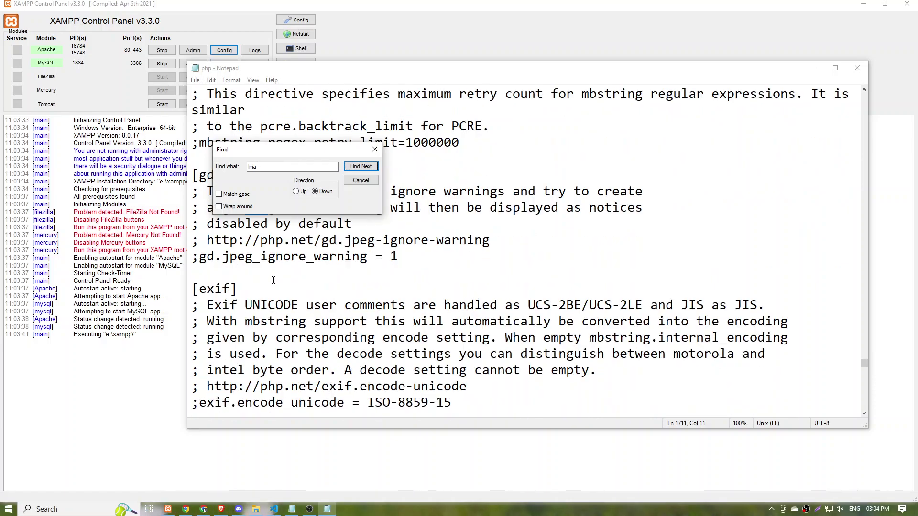
pyautogui.scroll(-9, 274, 280)
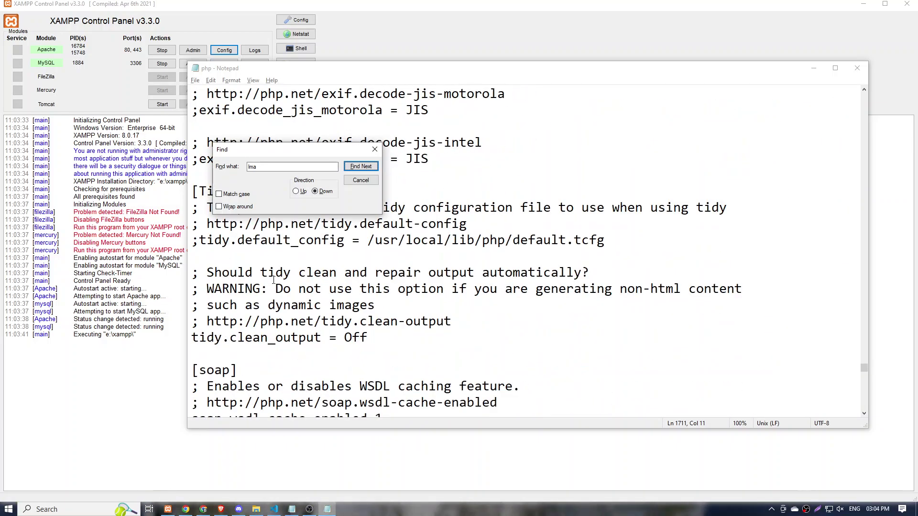
pyautogui.scroll(-2, 274, 279)
pyautogui.hotkey('alt', 'Tab')
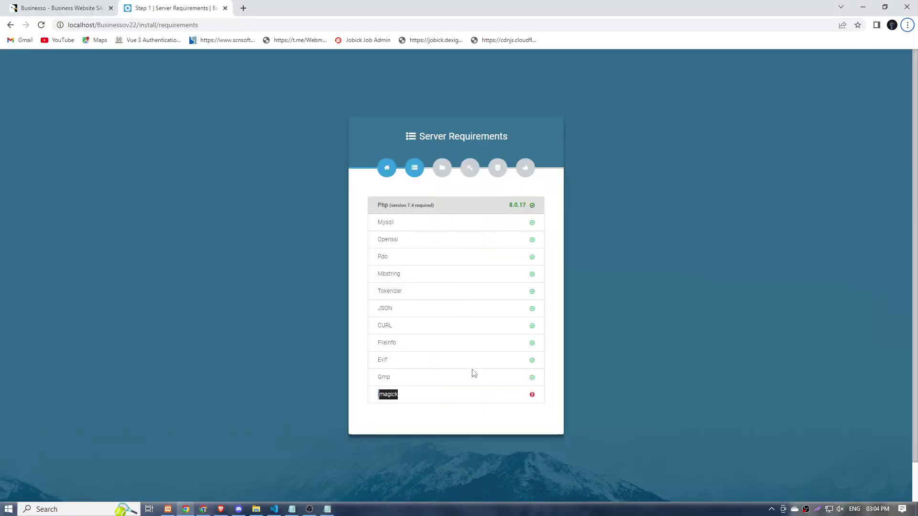
pyautogui.click(478, 402)
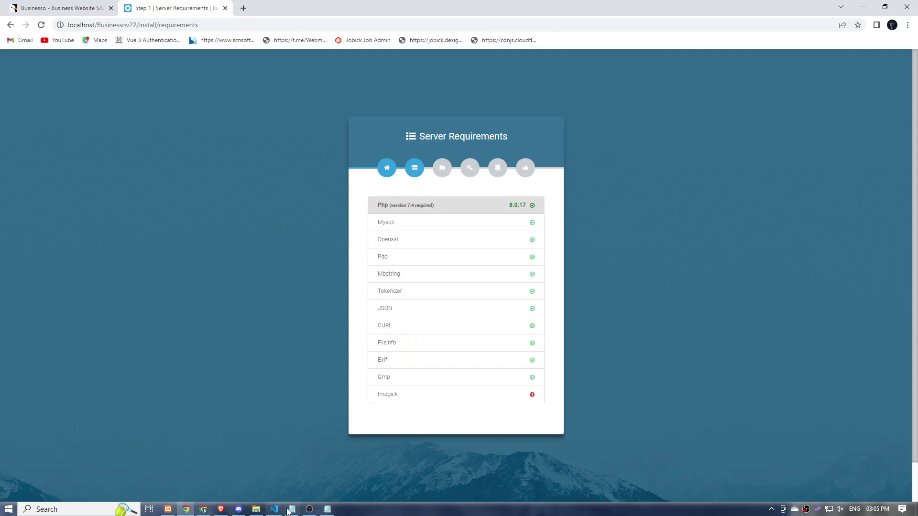
# Step: Switch to File Explorer and open the Businessov22 project folder in VS Code
pyautogui.moveTo(327, 509)
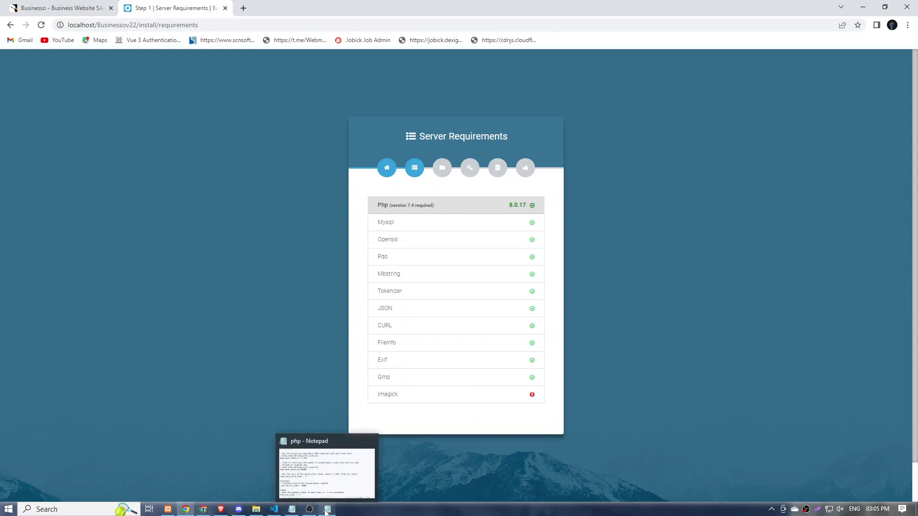
pyautogui.click(257, 509)
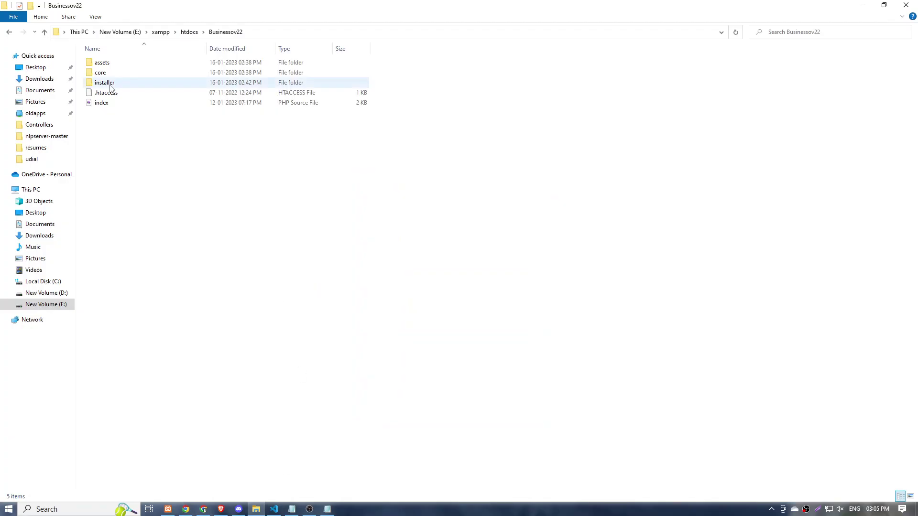
pyautogui.rightClick(219, 129)
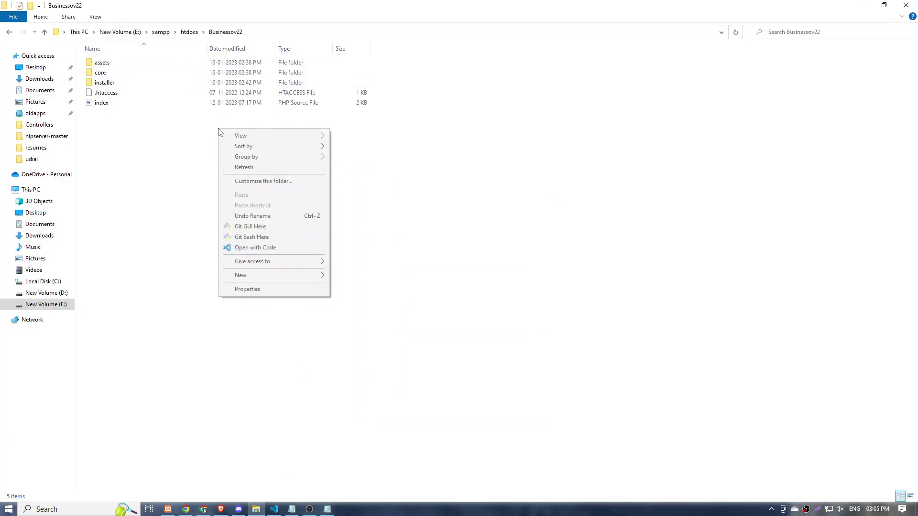
pyautogui.click(283, 248)
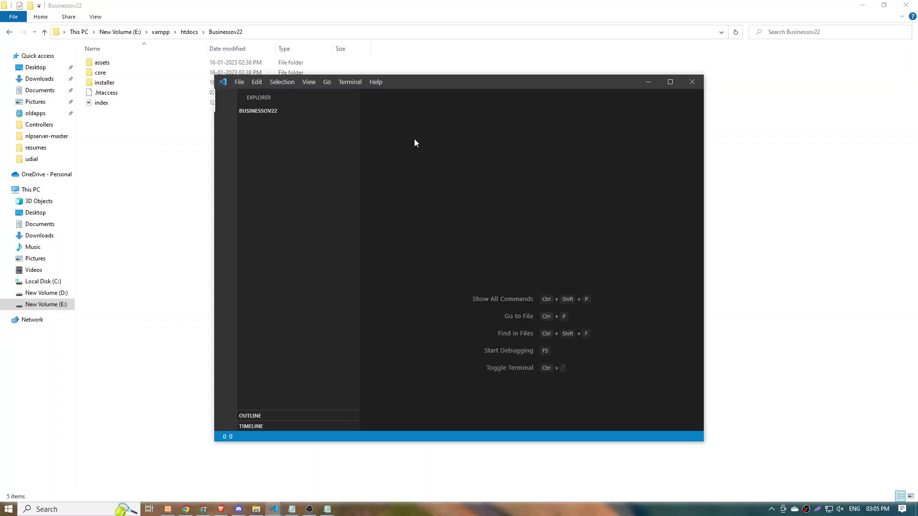
# Step: Maximize the editor window and expand the project's core folder and its config subfolder
pyautogui.click(671, 81)
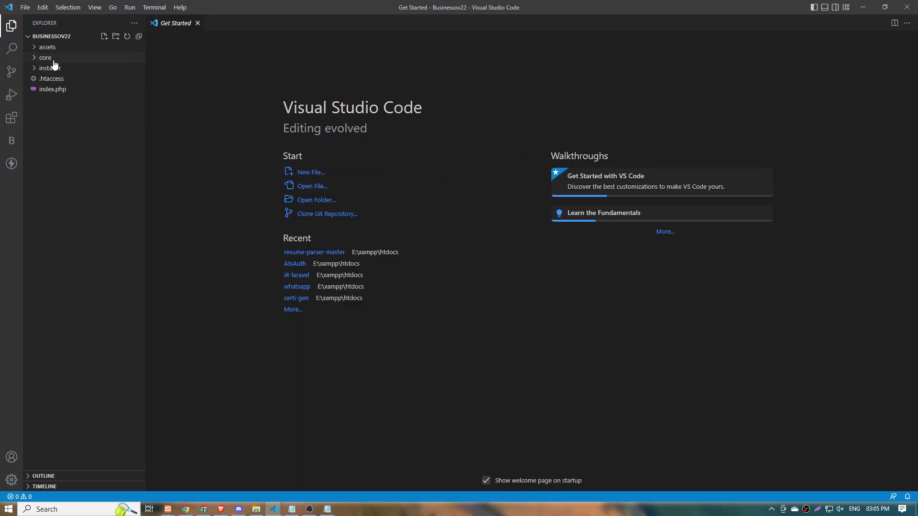
pyautogui.click(53, 68)
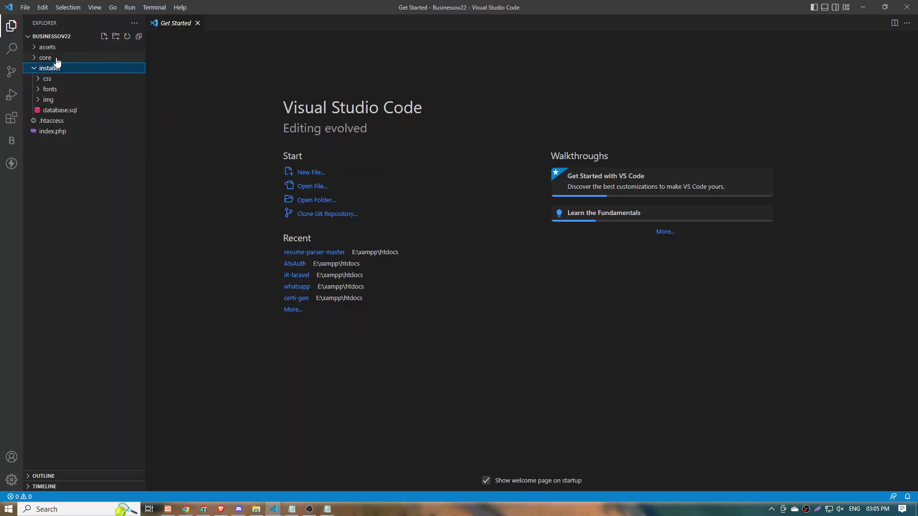
pyautogui.click(57, 58)
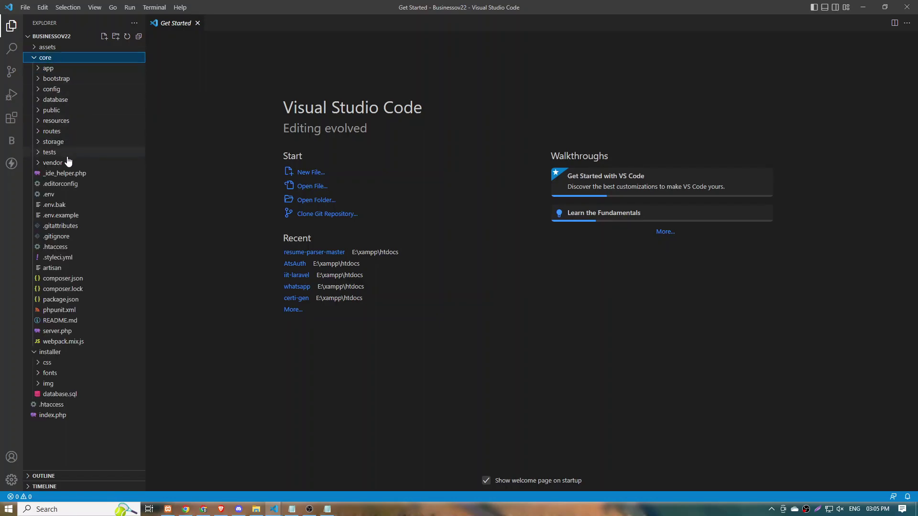
pyautogui.click(53, 68)
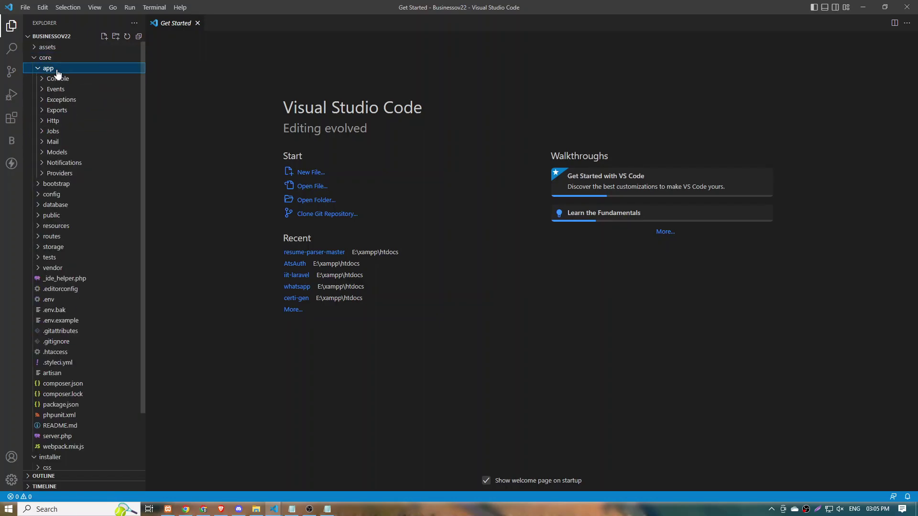
pyautogui.click(48, 71)
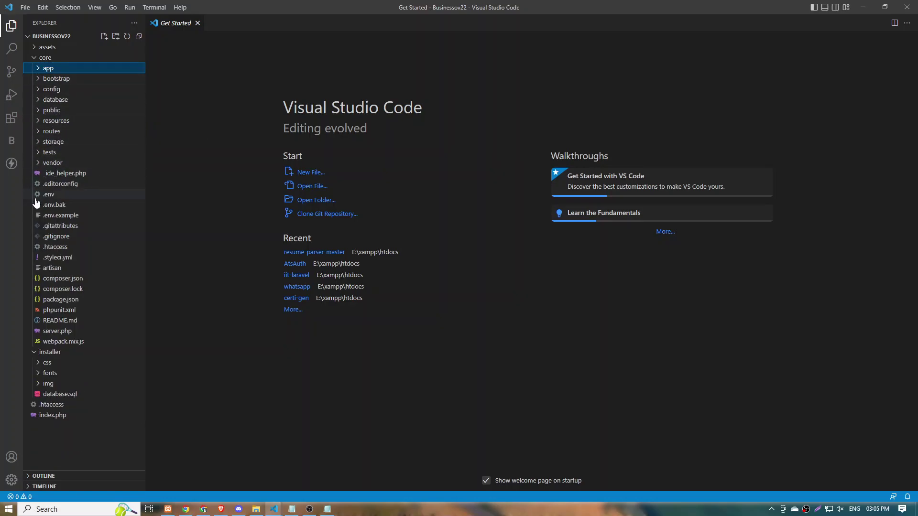
pyautogui.click(43, 90)
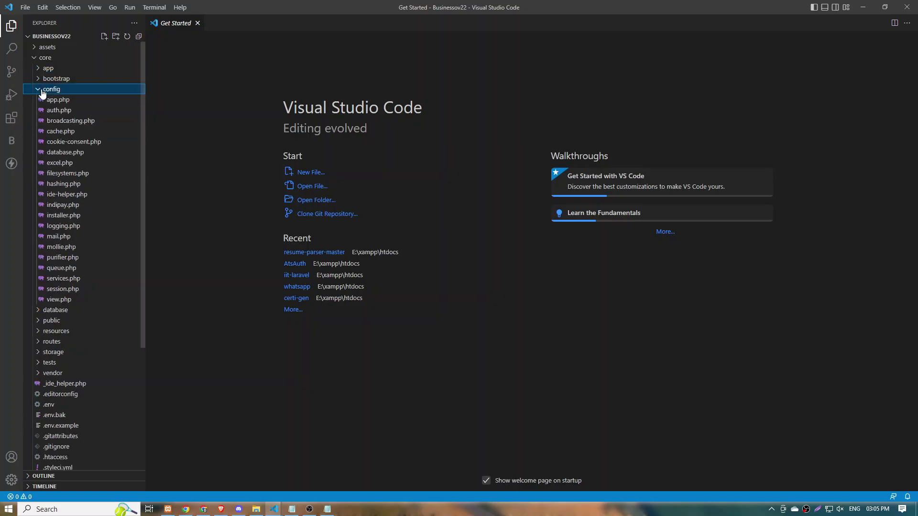
# Step: Look through app.php in the config folder for the installer's requirement settings
pyautogui.click(46, 101)
pyautogui.scroll(-3, 404, 183)
pyautogui.scroll(-7, 404, 184)
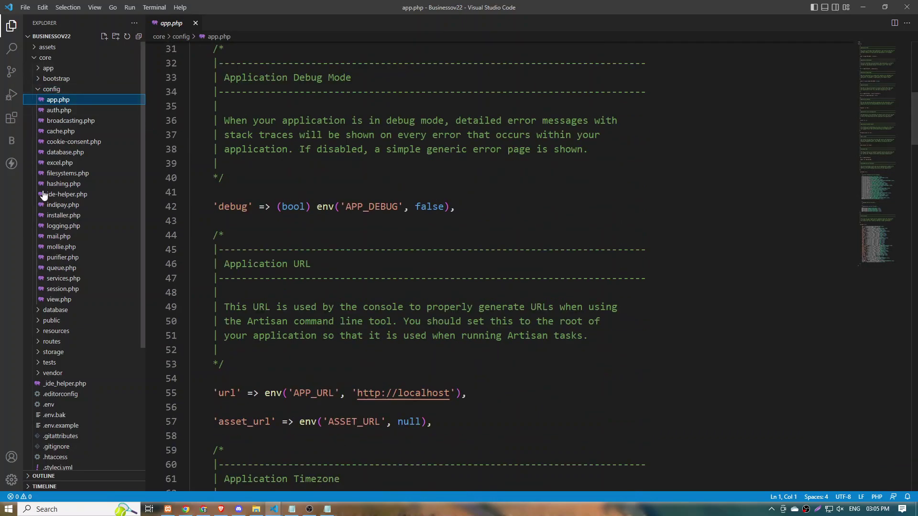
# Step: Comment out the 'imagick' entry in the php requirements list of core/config/installer.php
pyautogui.click(63, 216)
pyautogui.scroll(-5, 342, 249)
pyautogui.click(254, 308)
pyautogui.write("// 'imagick")
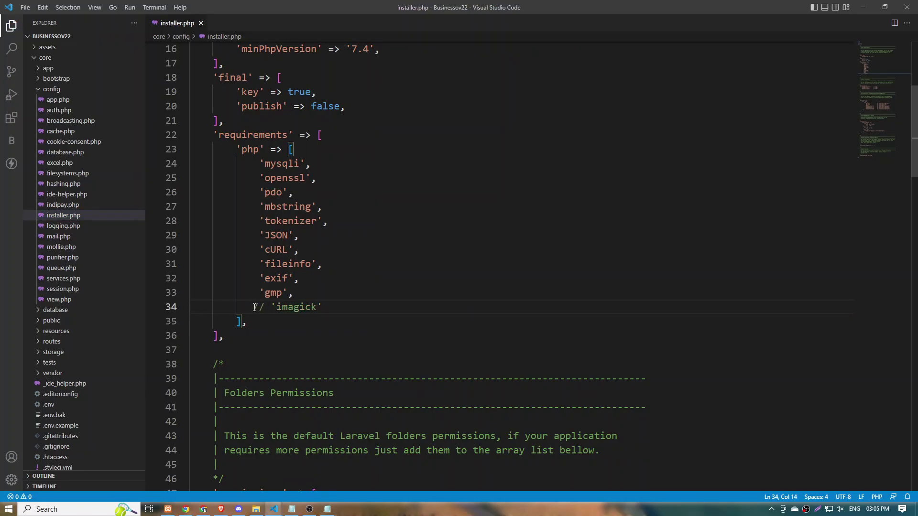
# Step: Switch back to the installer in Chrome and advance through Server Requirements and Permissions to License Verifications
pyautogui.hotkey('alt', 'Tab')
pyautogui.hotkey('alt', 'Tab')
pyautogui.hotkey('alt', 'Tab')
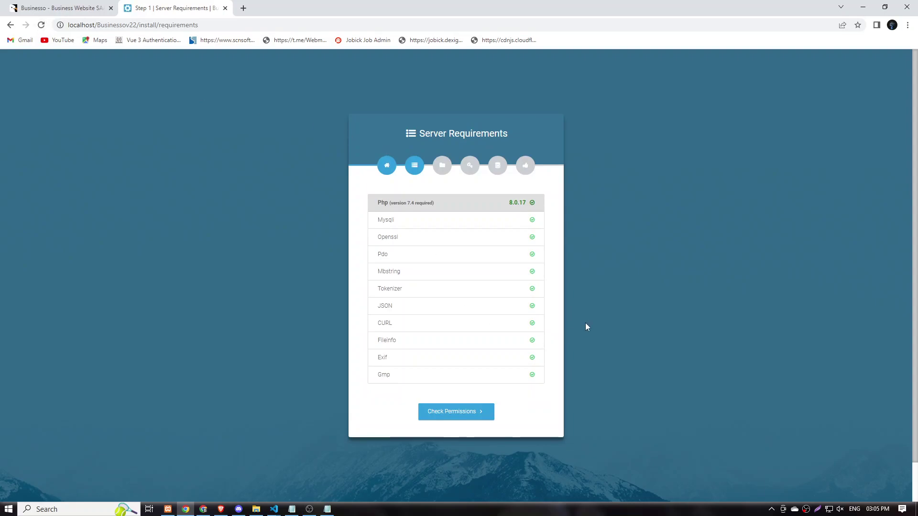
pyautogui.click(451, 411)
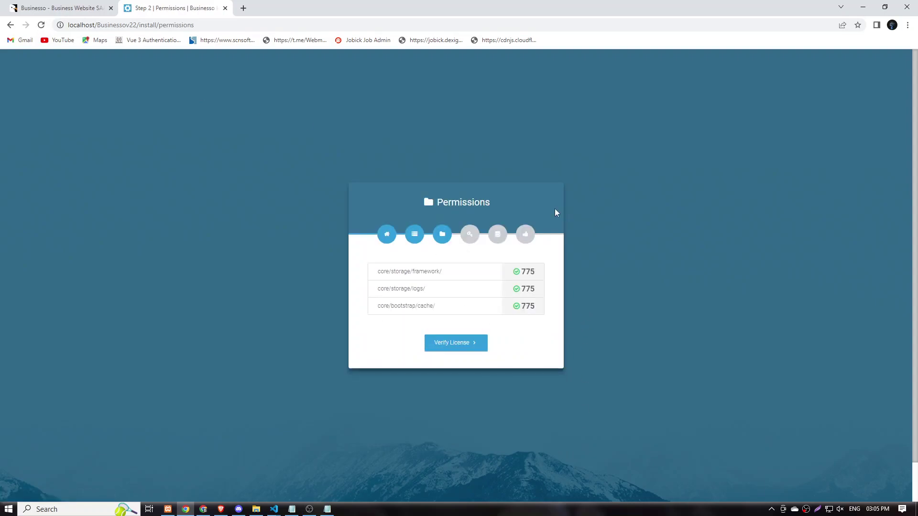
pyautogui.click(454, 344)
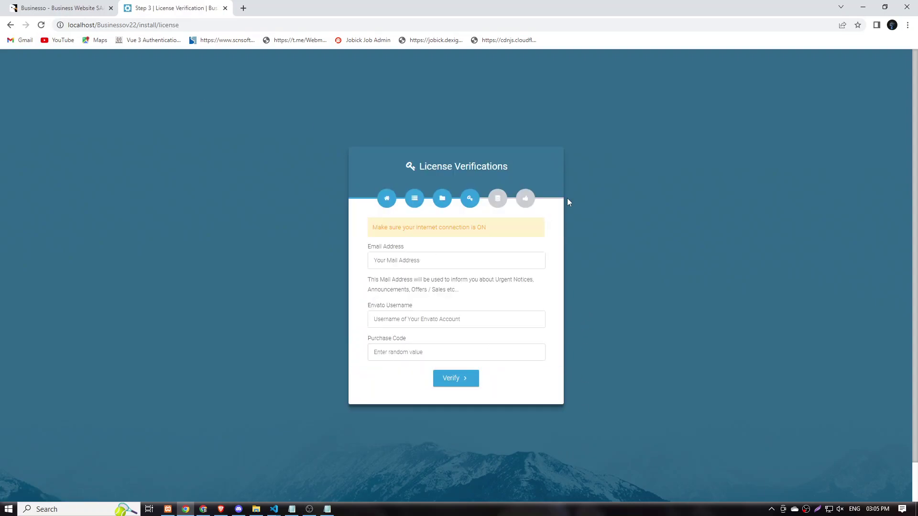
# Step: Fill in the email address, the Envato username admin and the purchase code, and verify the license
pyautogui.click(431, 260)
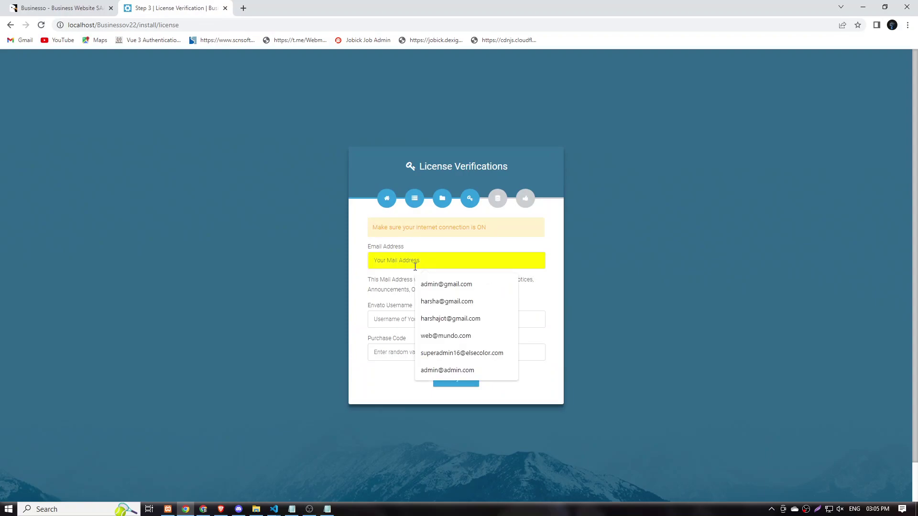
pyautogui.click(429, 287)
pyautogui.hotkey('ctrl', 'a')
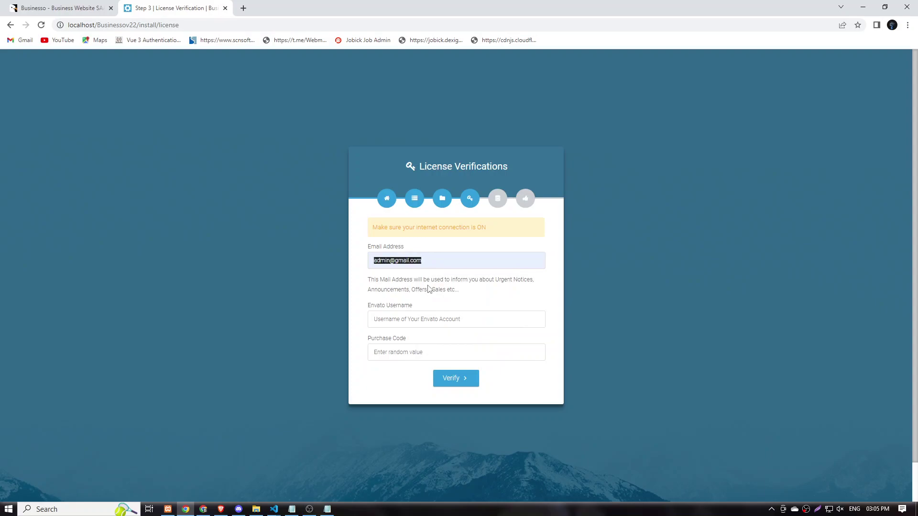
pyautogui.click(415, 317)
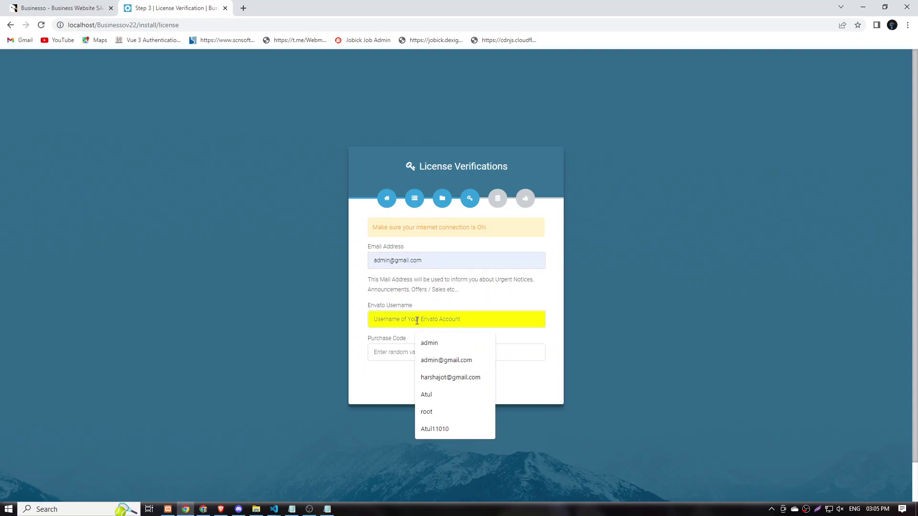
pyautogui.click(429, 343)
pyautogui.click(440, 352)
pyautogui.click(429, 375)
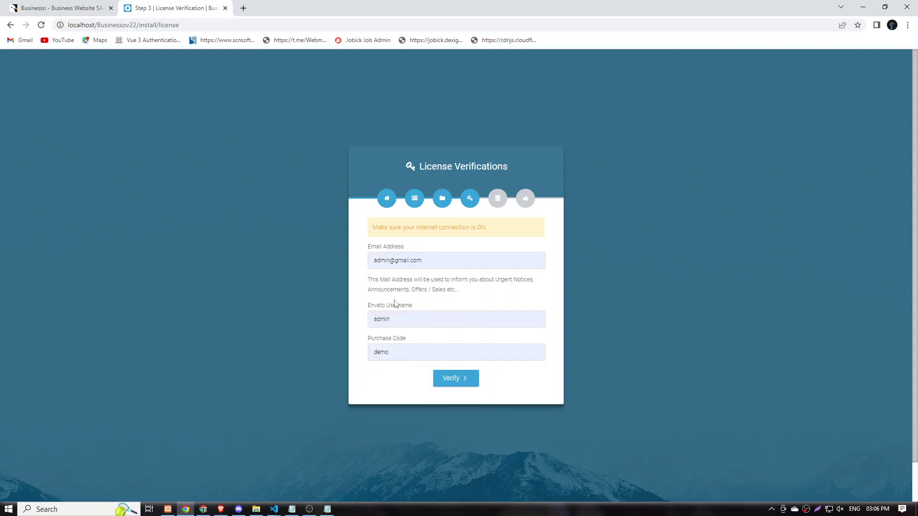
pyautogui.click(467, 381)
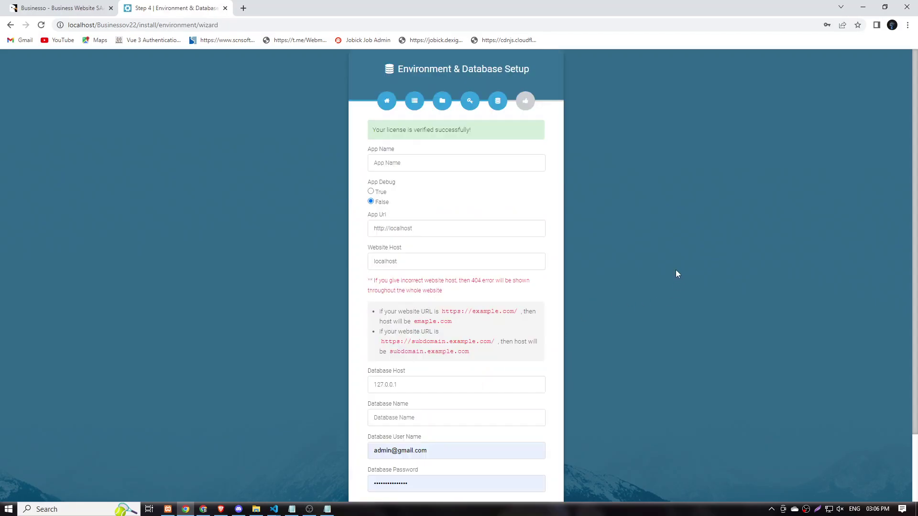
pyautogui.moveTo(376, 128); pyautogui.dragTo(508, 141)
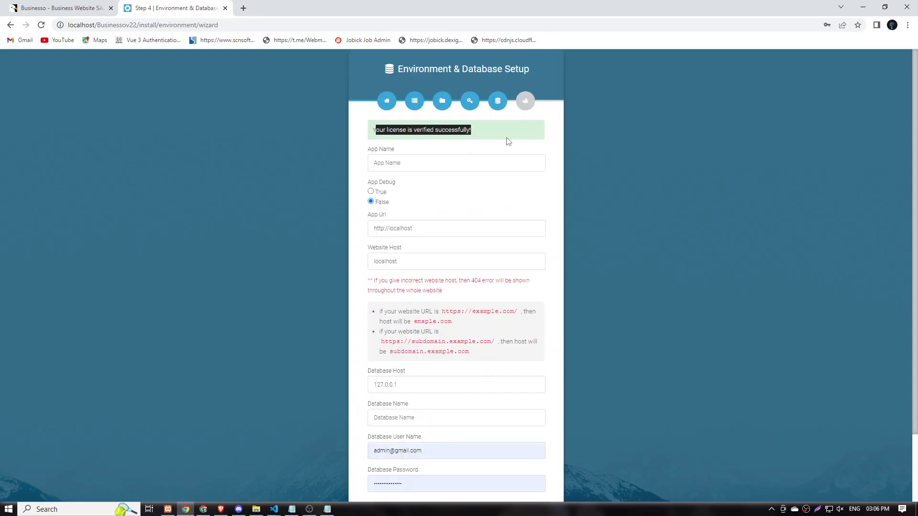
pyautogui.click(462, 165)
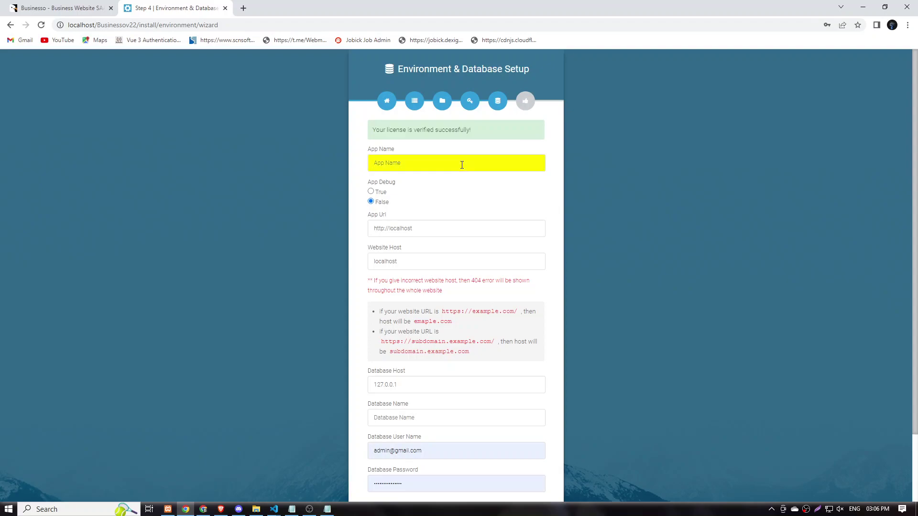
pyautogui.moveTo(97, 25); pyautogui.dragTo(124, 26)
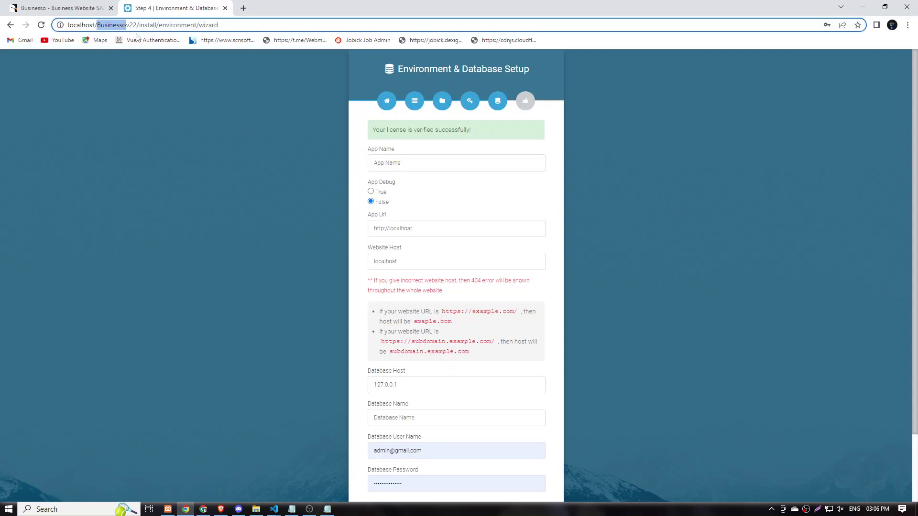
pyautogui.click(390, 158)
pyautogui.write('Businesso')
pyautogui.click(440, 232)
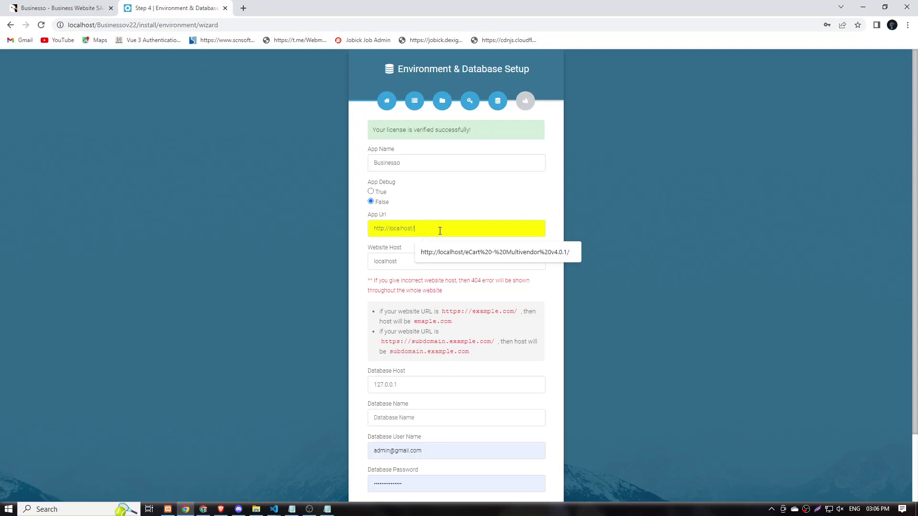
pyautogui.write('Businesso')
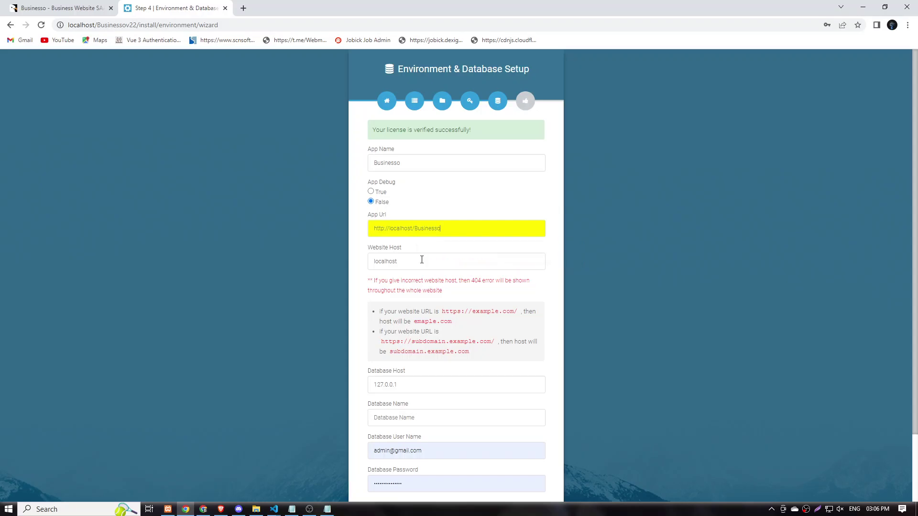
pyautogui.scroll(-1, 408, 319)
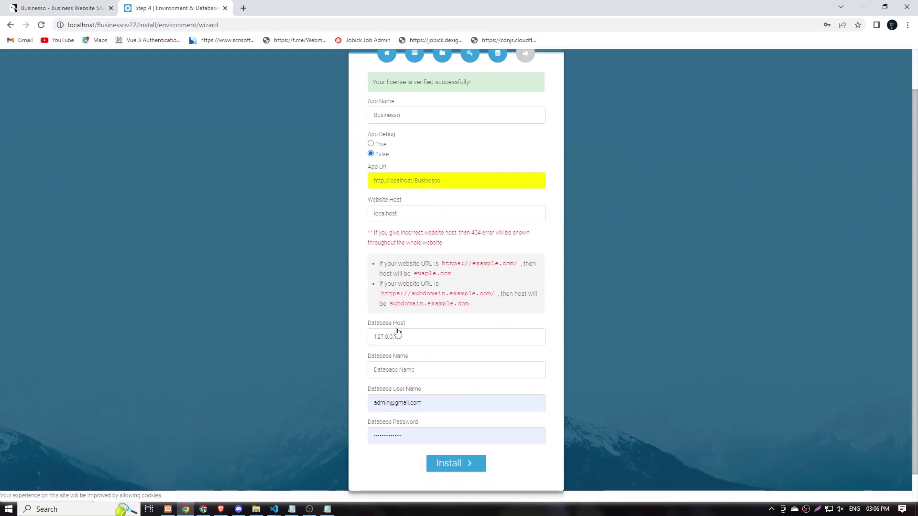
pyautogui.click(413, 373)
# Step: Switch to the Notepad notes, add the step "keep the db created or you can create now" and start another dash item
pyautogui.hotkey('alt', 'Tab')
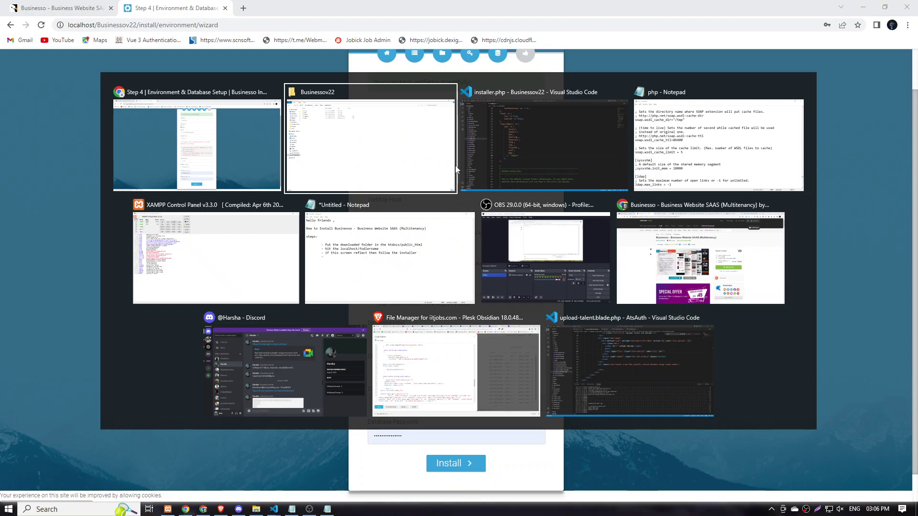
pyautogui.write('keep the db created ')
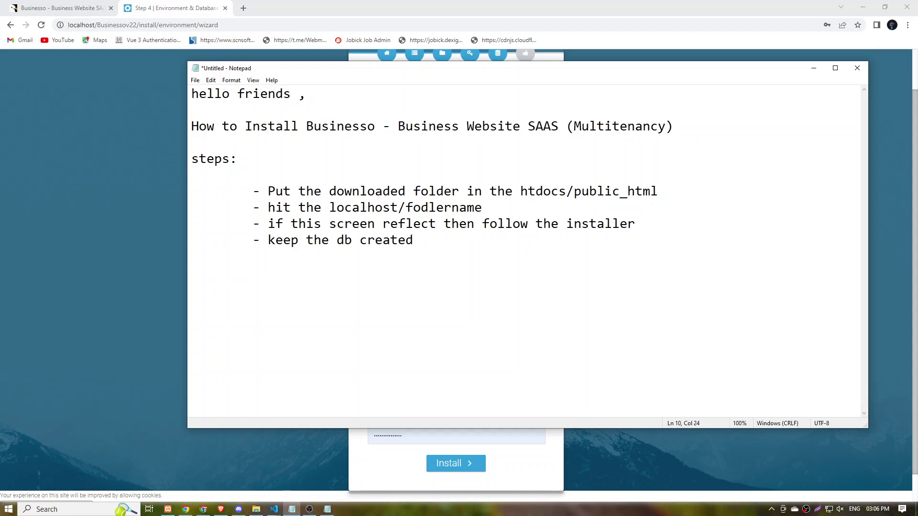
pyautogui.write('o')
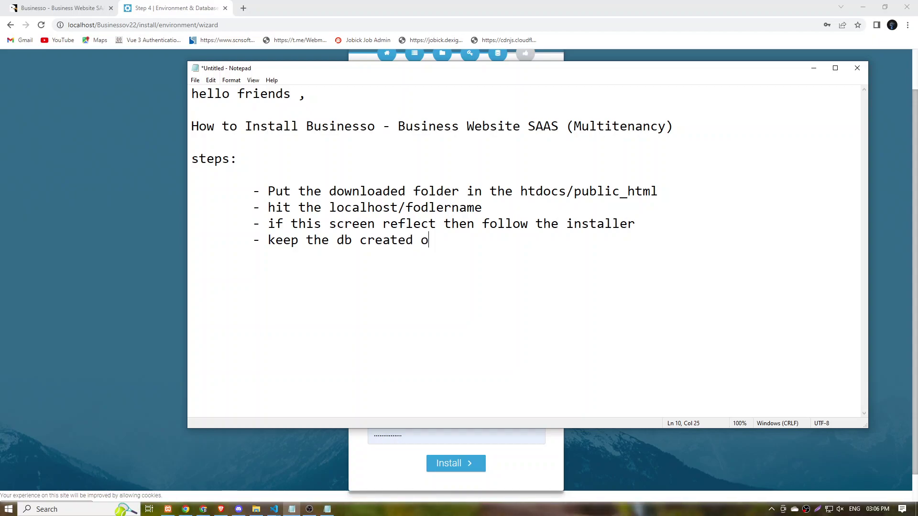
pyautogui.write('r you can')
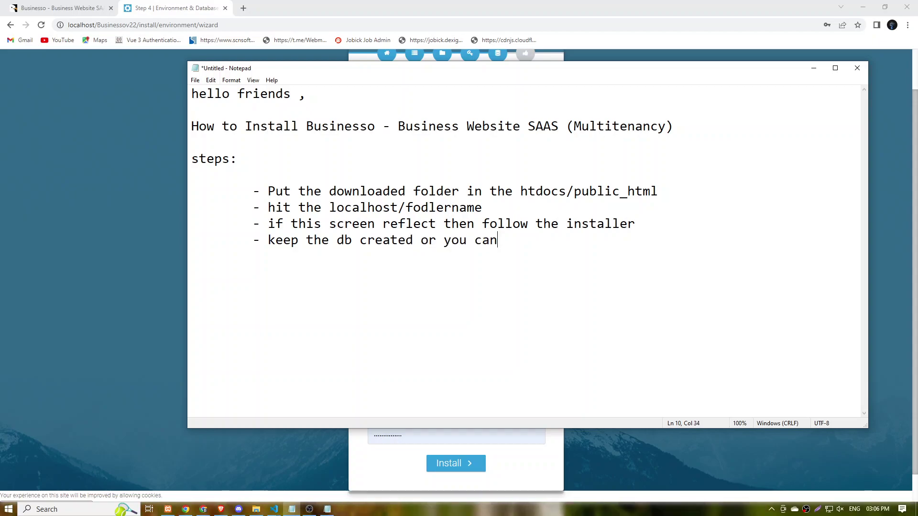
pyautogui.write(' create')
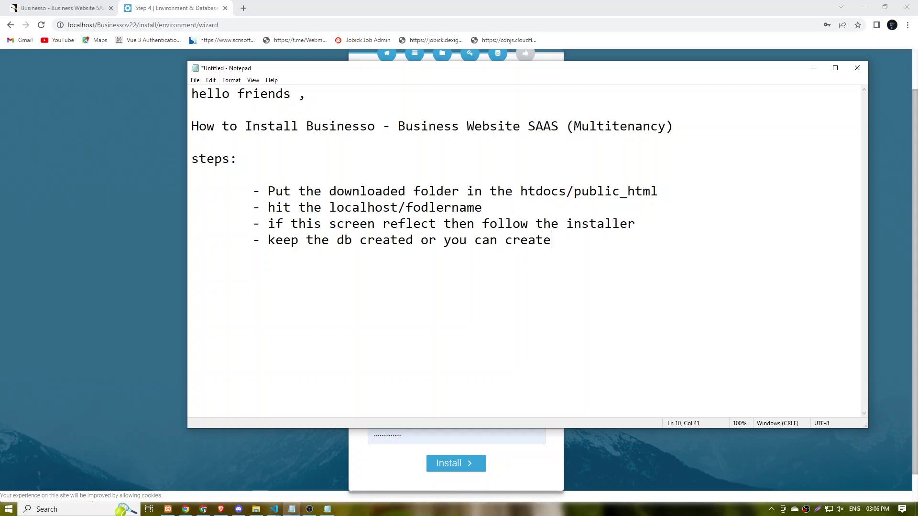
pyautogui.write(' nowe')
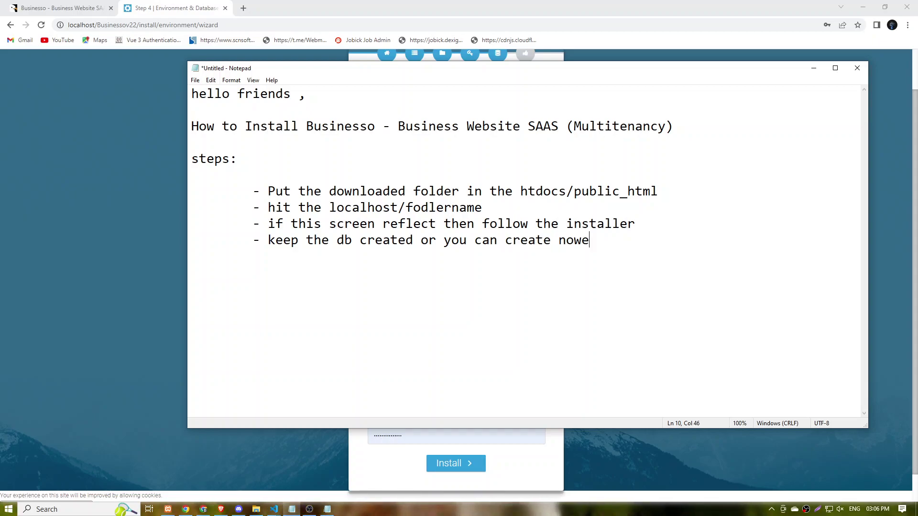
pyautogui.press('Return')
pyautogui.press('Tab')
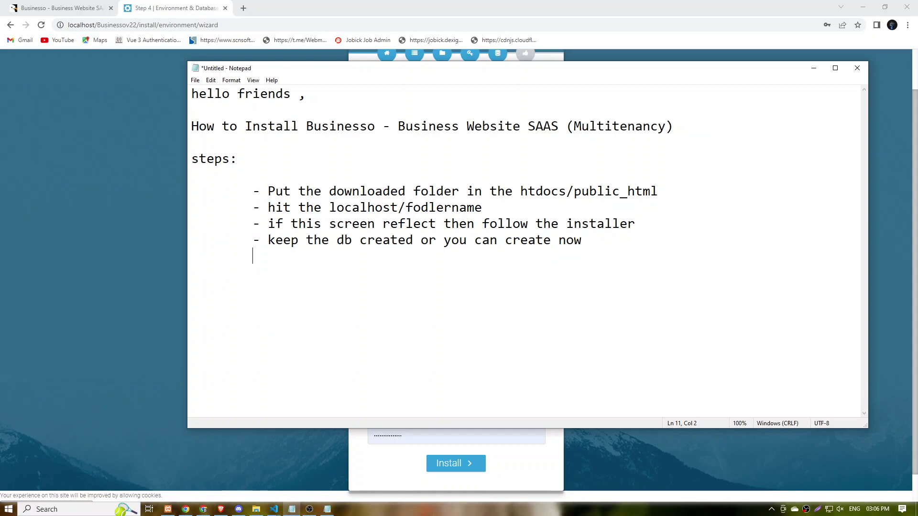
pyautogui.write('-')
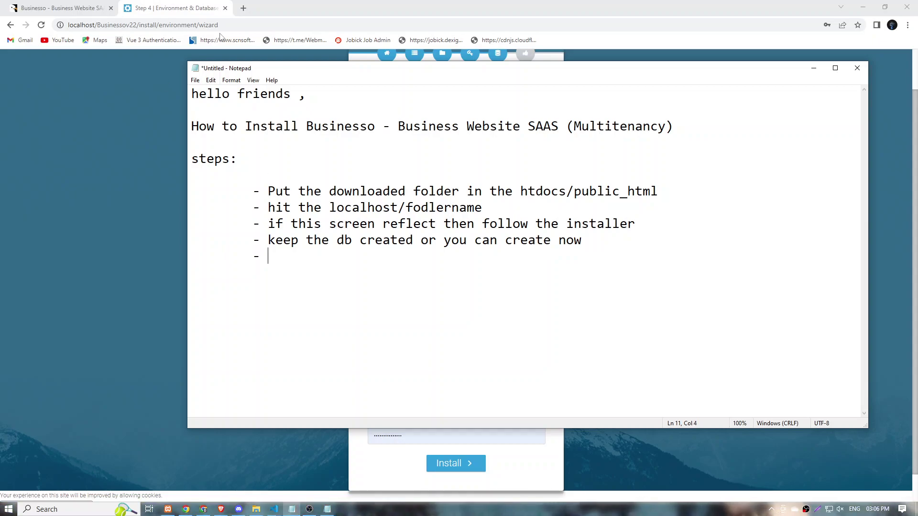
# Step: Open localhost/phpmyadmin in a new Chrome tab
pyautogui.click(243, 8)
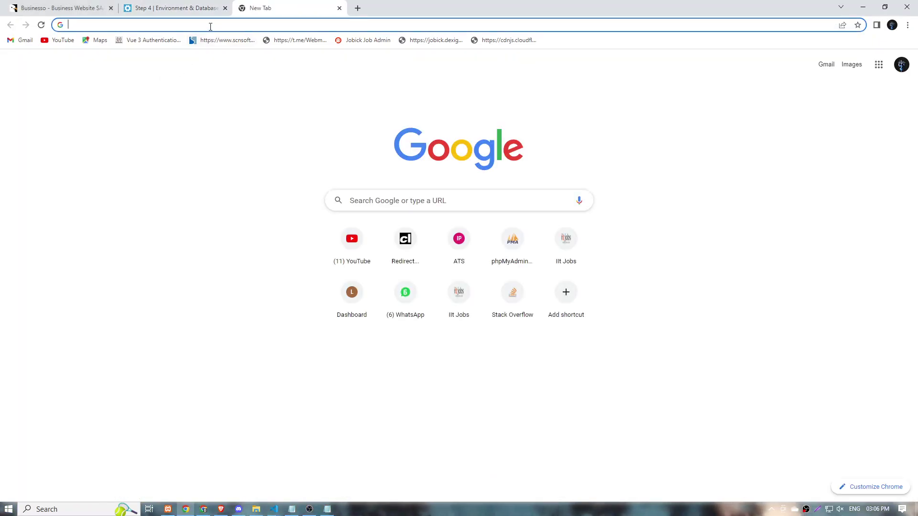
pyautogui.write('local')
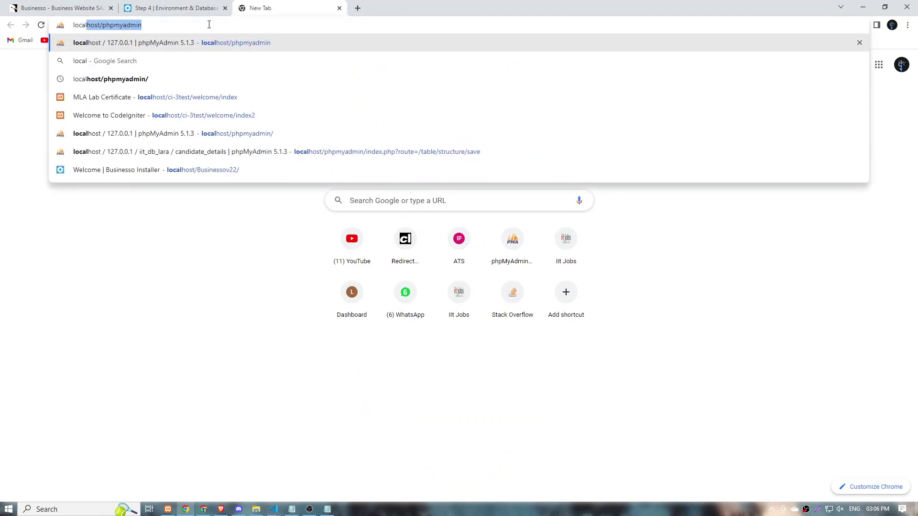
pyautogui.press('Return')
# Step: Create a database named Businesso with latin1_swedish_ci collation and copy its name
pyautogui.click(29, 144)
pyautogui.click(188, 133)
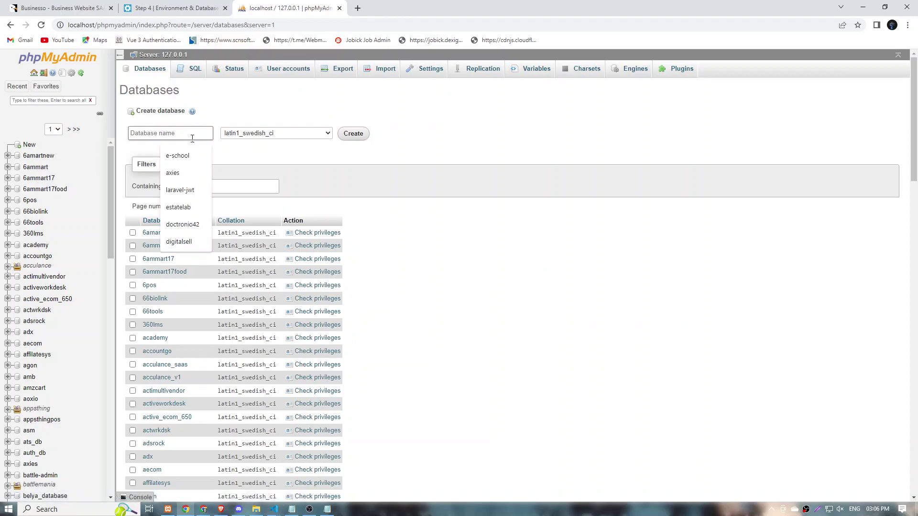
pyautogui.write('Businesso')
pyautogui.click(353, 134)
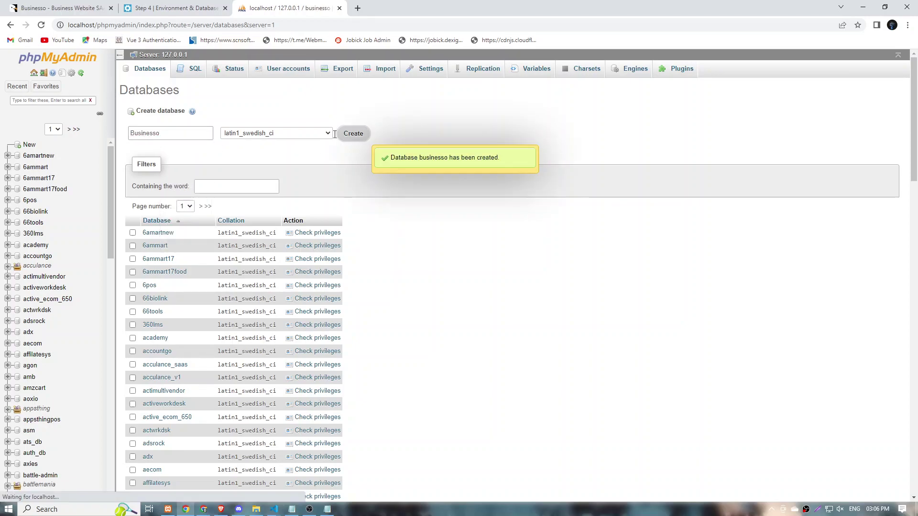
pyautogui.moveTo(279, 53); pyautogui.dragTo(237, 54)
pyautogui.hotkey('ctrl', 'c')
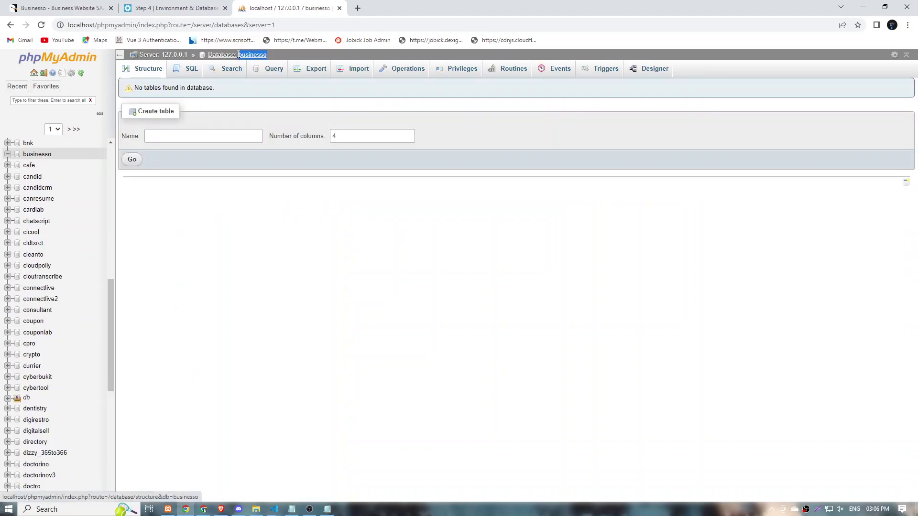
# Step: Return to the installer, set the Database Name to businesso and the user name to root, clear the Database Password, and start the installation
pyautogui.click(162, 8)
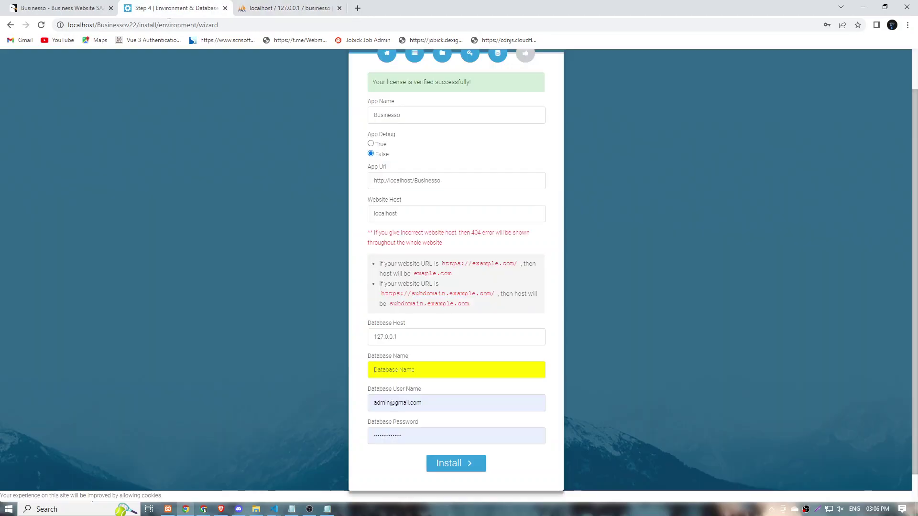
pyautogui.hotkey('ctrl', 'v')
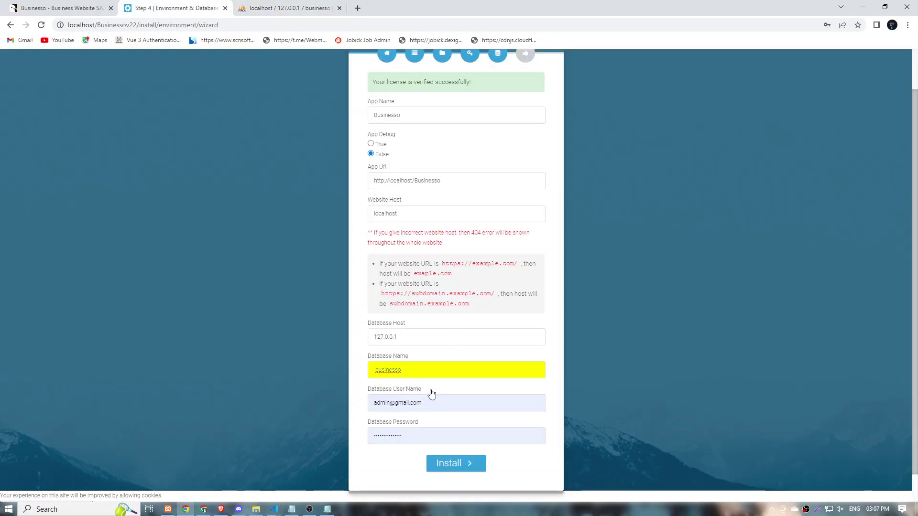
pyautogui.press('Tab')
pyautogui.write('root')
pyautogui.press('Tab')
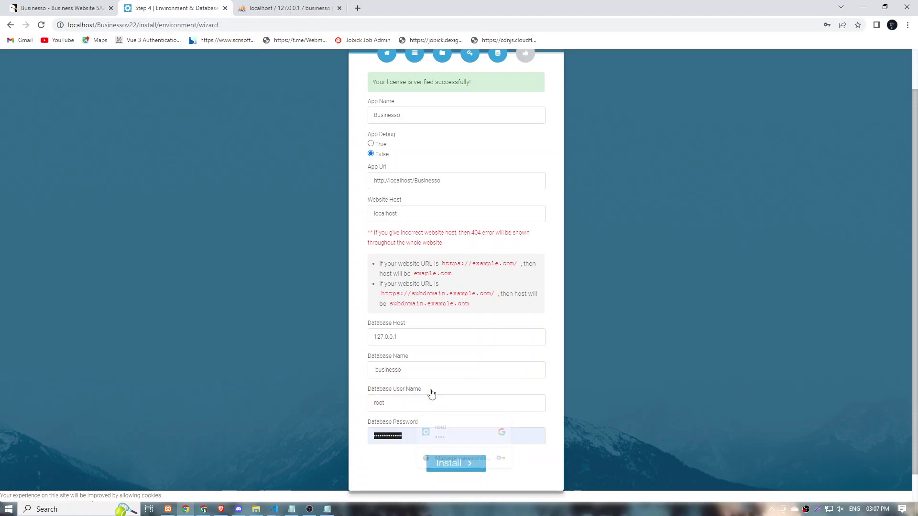
pyautogui.press('BackSpace')
pyautogui.click(400, 472)
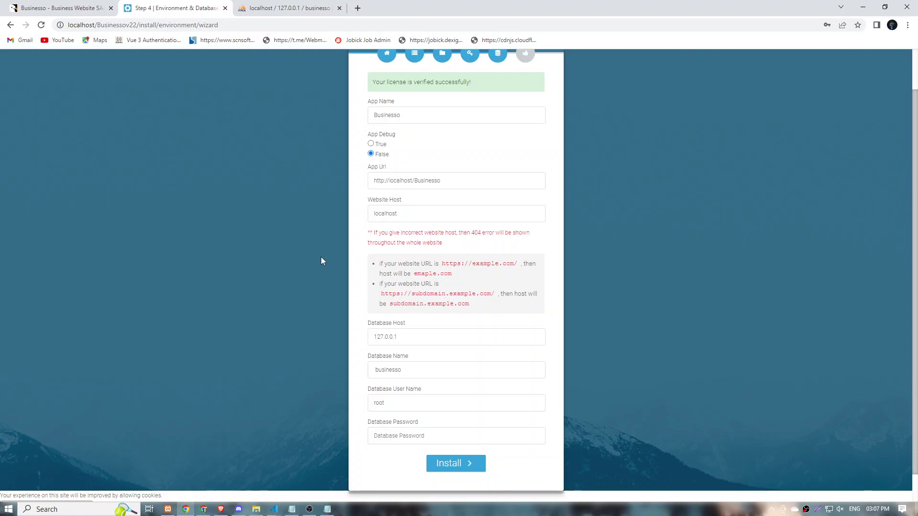
pyautogui.click(447, 469)
# Step: Bring up the php file in Notepad and close its Find dialog and window
pyautogui.click(328, 510)
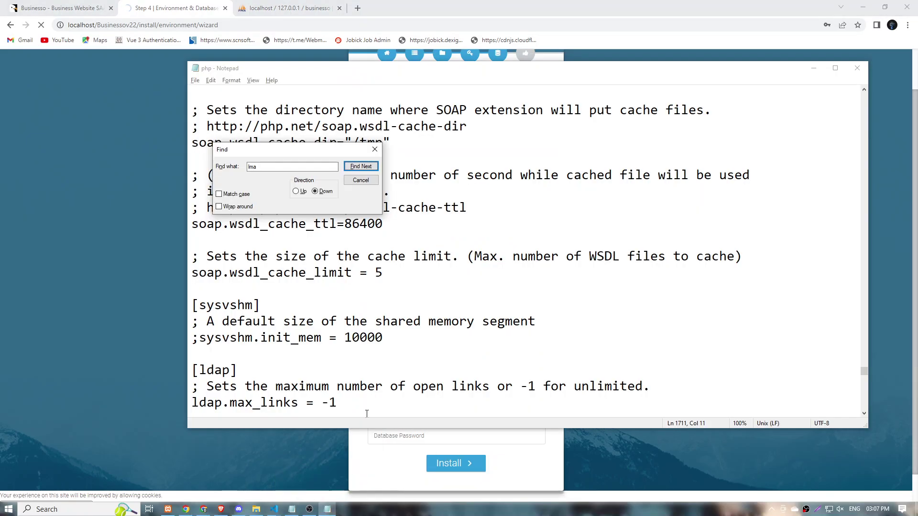
pyautogui.click(375, 150)
pyautogui.click(857, 68)
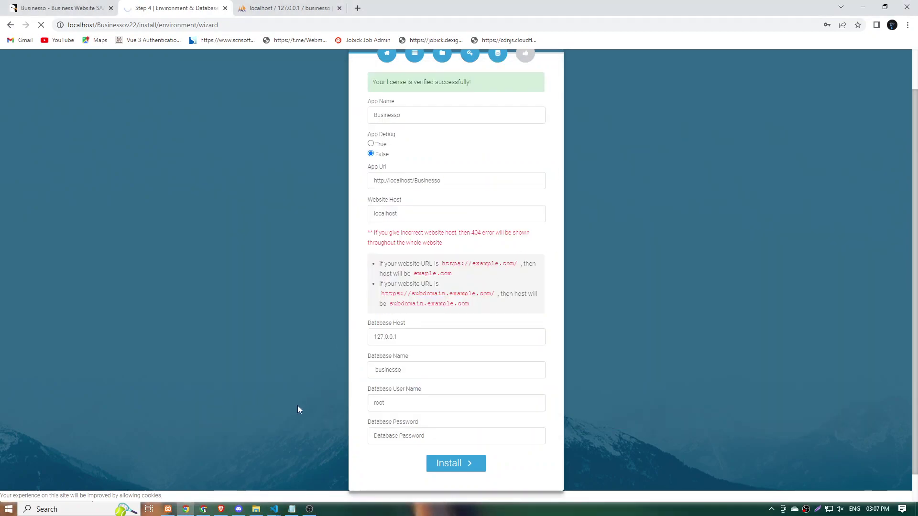
# Step: Switch to the untitled Notepad notes and add "this step will take some time as it run the migrationn all" to the empty dash item
pyautogui.click(291, 509)
pyautogui.write('rhiss')
pyautogui.press('BackSpace')
pyautogui.press('BackSpace')
pyautogui.press('BackSpace')
pyautogui.press('BackSpace')
pyautogui.press('BackSpace')
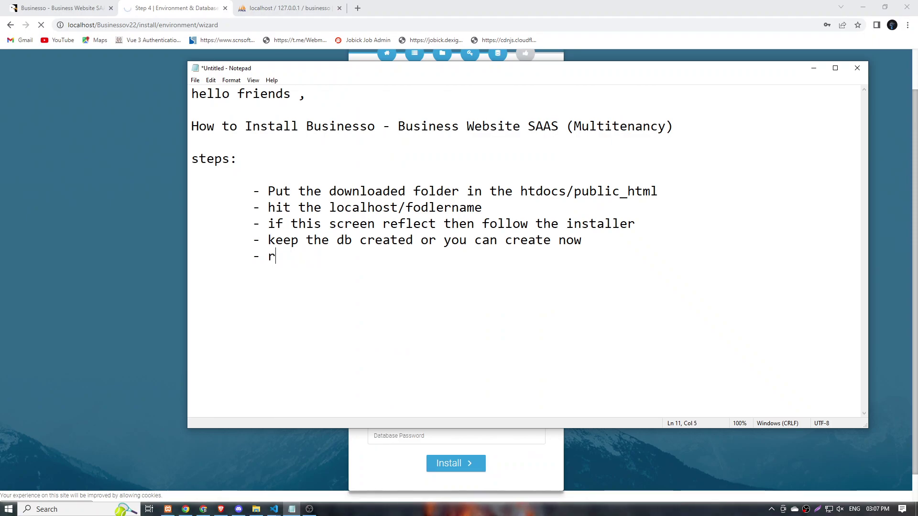
pyautogui.write('this')
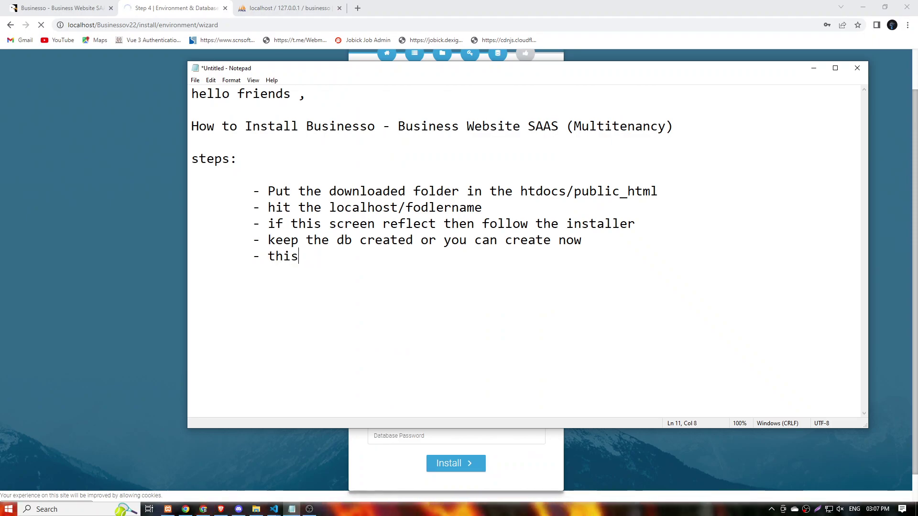
pyautogui.write(' ste')
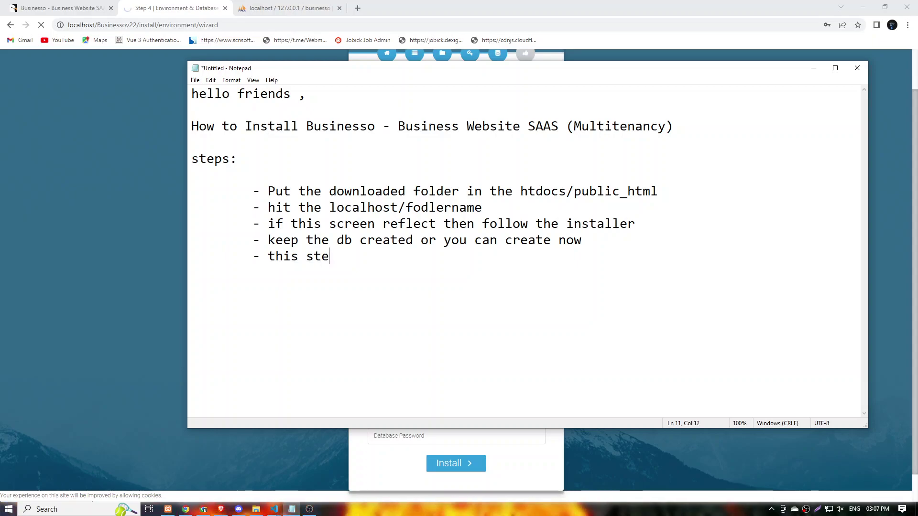
pyautogui.write('p will take o')
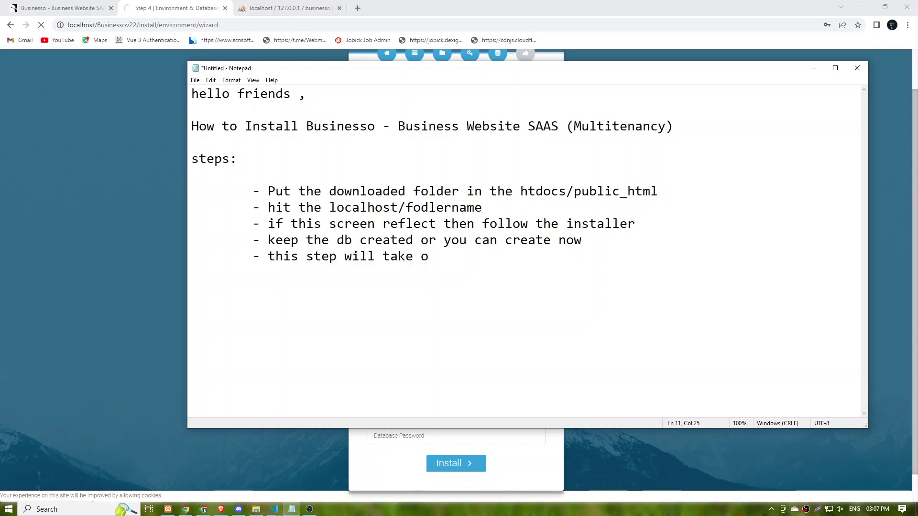
pyautogui.press('BackSpace')
pyautogui.write('some time ')
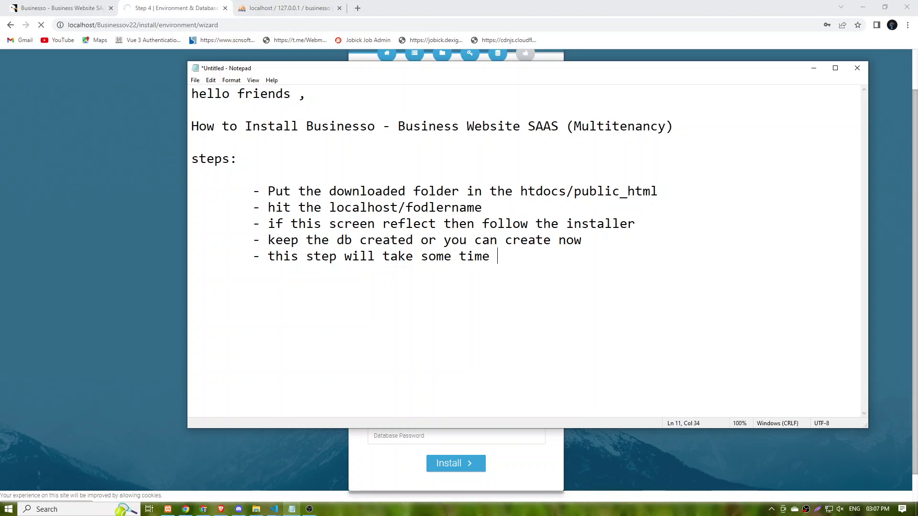
pyautogui.write('a')
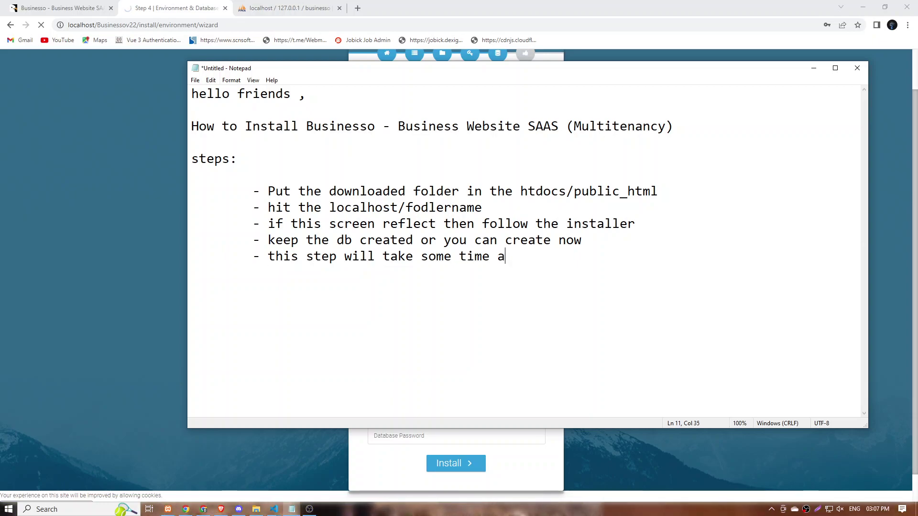
pyautogui.write('s it ri')
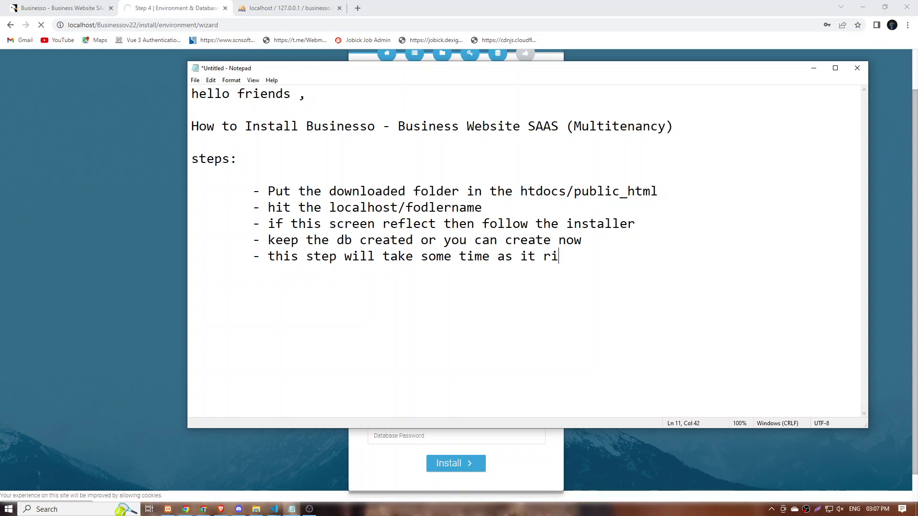
pyautogui.press('BackSpace')
pyautogui.write('un the ')
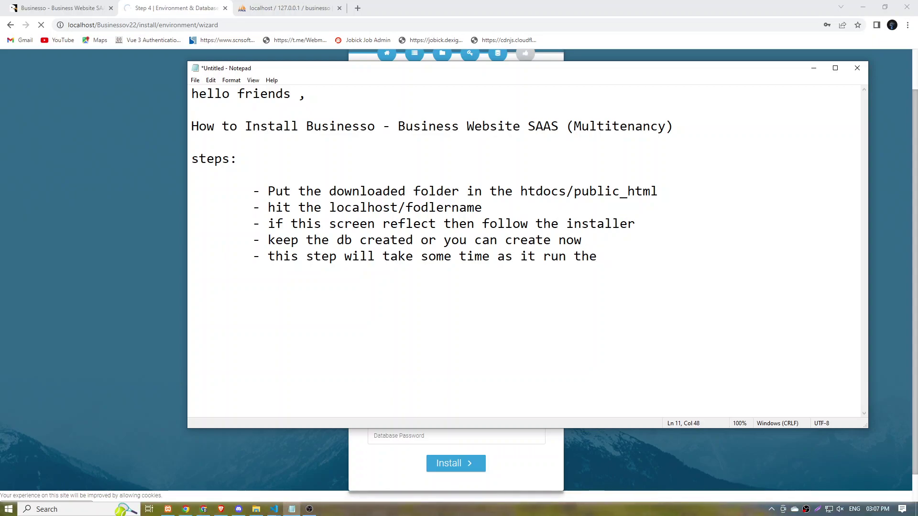
pyautogui.write('migrationn all')
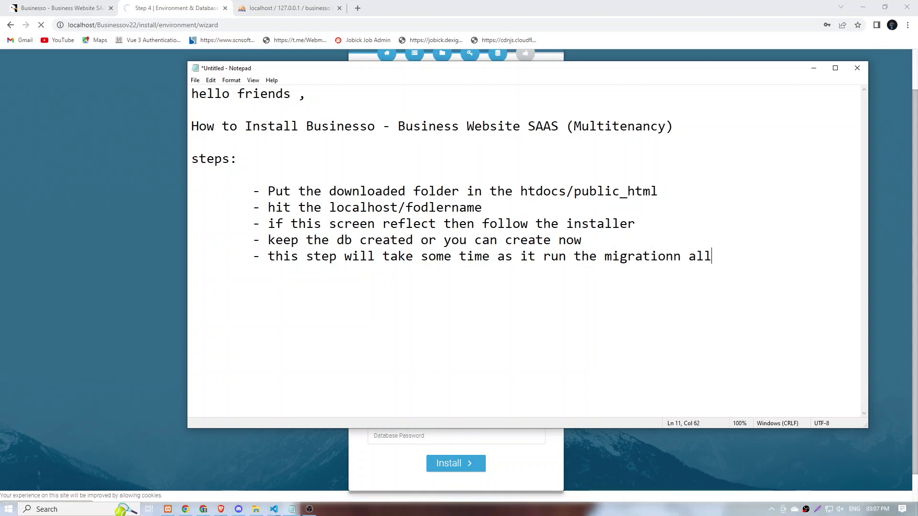
# Step: Correct "migrationn all" to "migration n all" in the last note and start another indented dash item below it
pyautogui.click(704, 256)
pyautogui.press('Left')
pyautogui.press('Left')
pyautogui.press('Left')
pyautogui.press('Left')
pyautogui.press('Left')
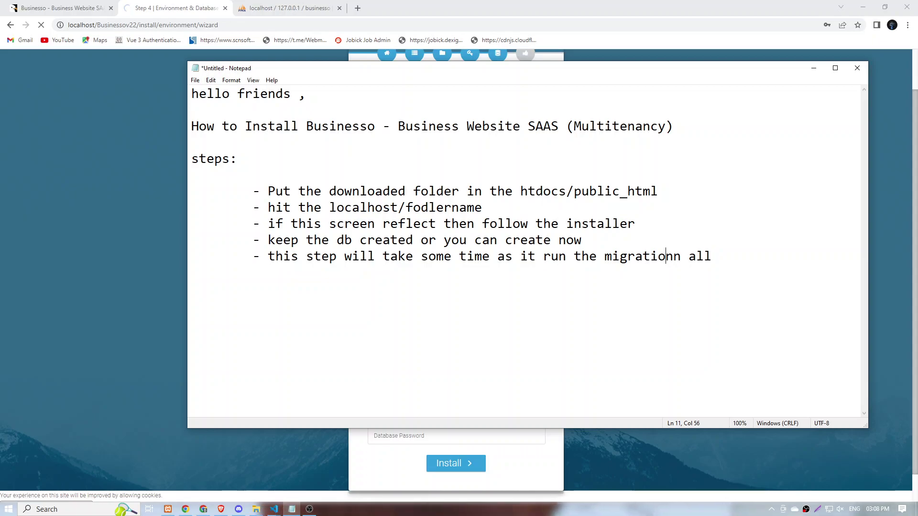
pyautogui.press('Right')
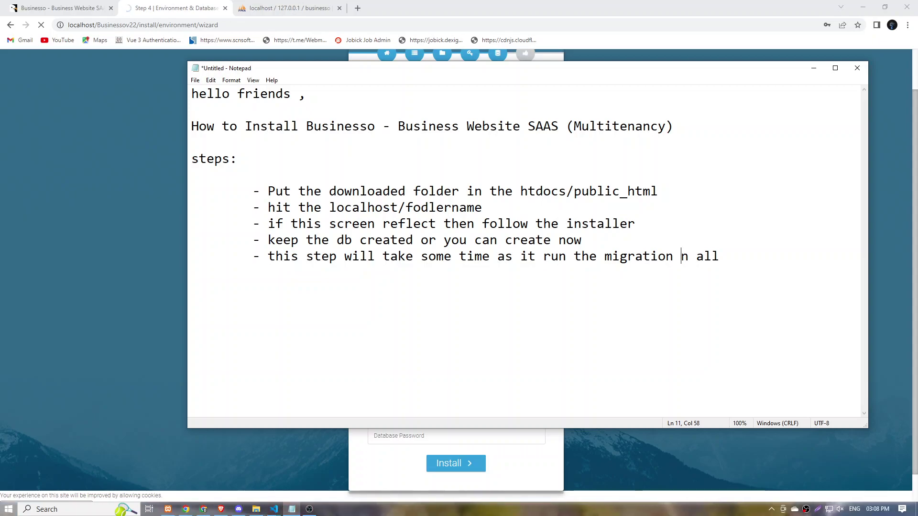
pyautogui.click(191, 272)
pyautogui.press('Tab')
pyautogui.write('-')
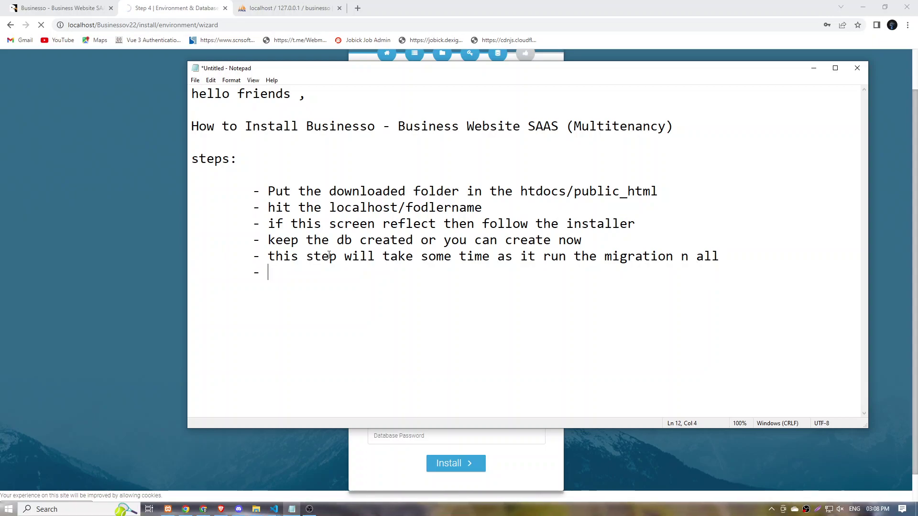
# Step: Return to Chrome, check the installer page, and look over the Businesso item page on CodeCanyon
pyautogui.click(47, 202)
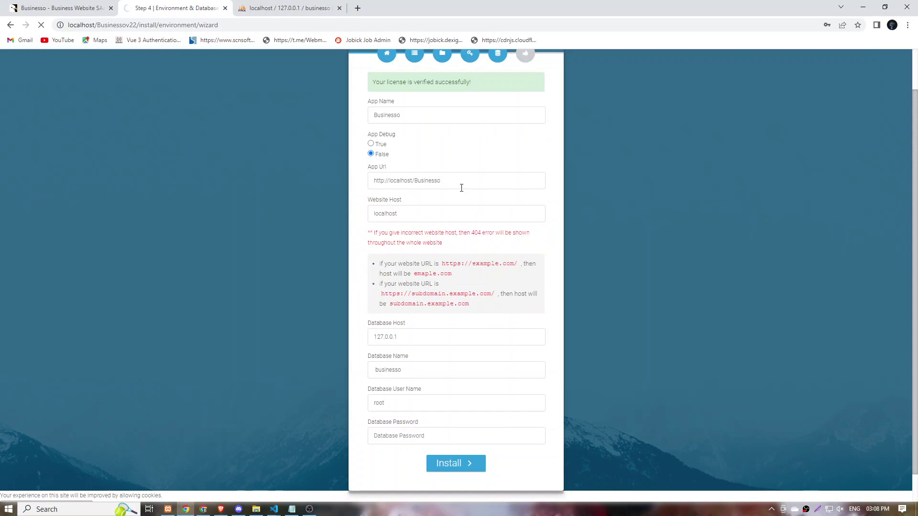
pyautogui.scroll(1, 462, 188)
pyautogui.scroll(-2, 462, 192)
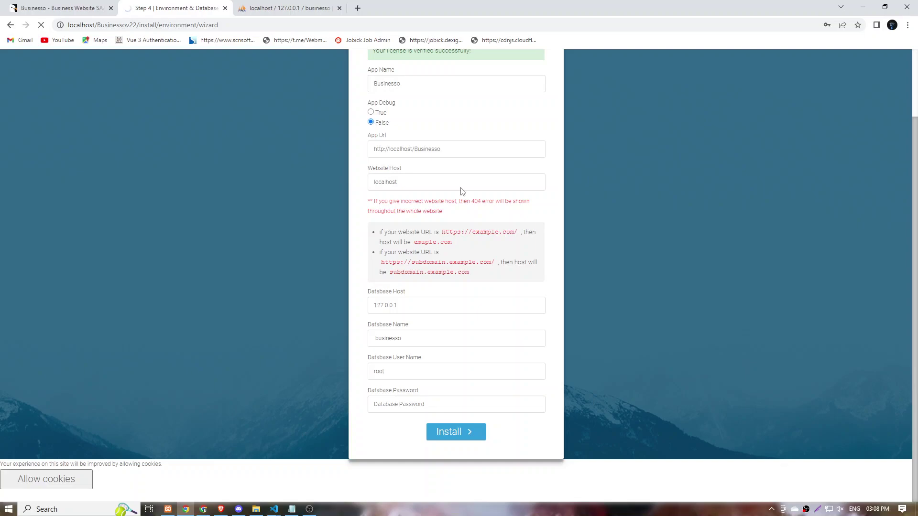
pyautogui.click(41, 10)
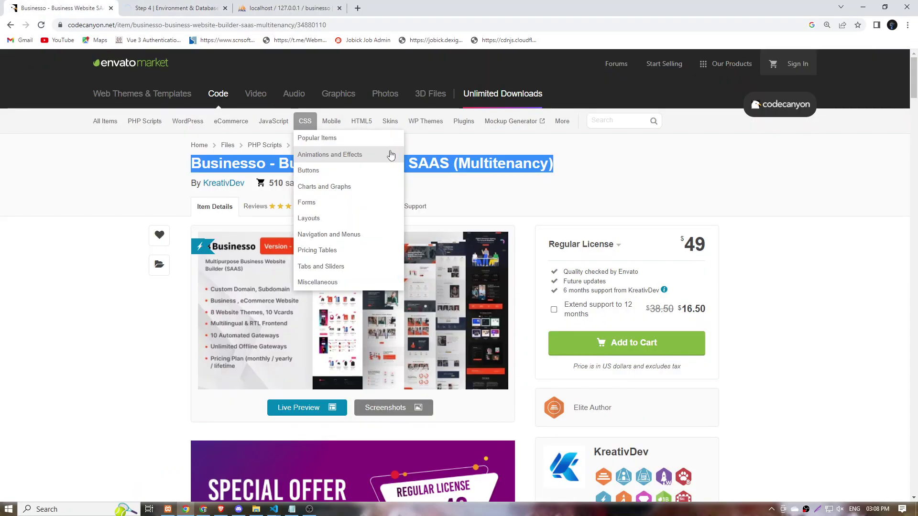
pyautogui.scroll(-3, 144, 256)
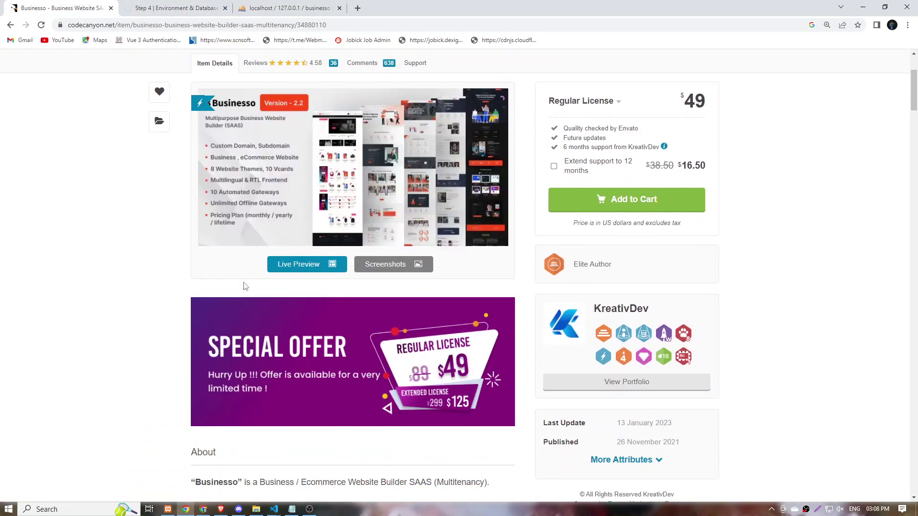
pyautogui.scroll(-3, 216, 277)
pyautogui.scroll(-1, 287, 229)
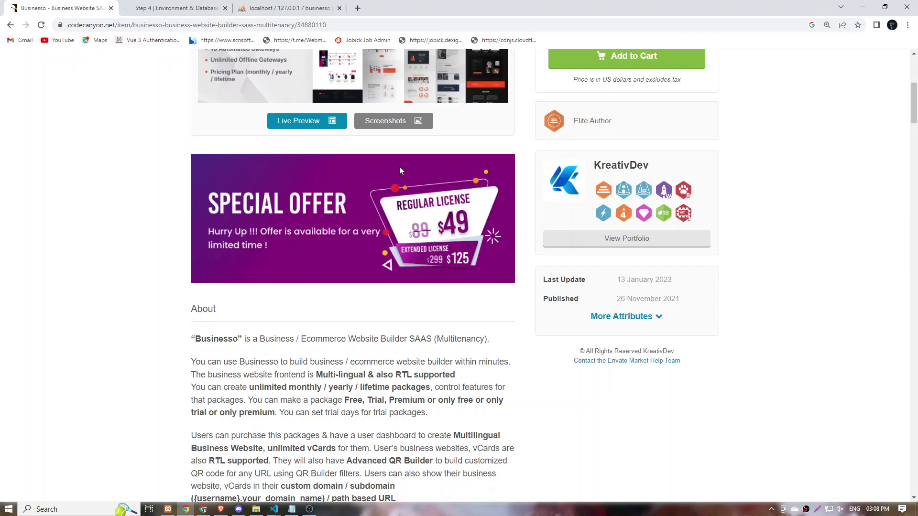
# Step: Browse the Businesso item's screenshot gallery through several theme previews and close it
pyautogui.click(383, 121)
pyautogui.scroll(-20, 492, 179)
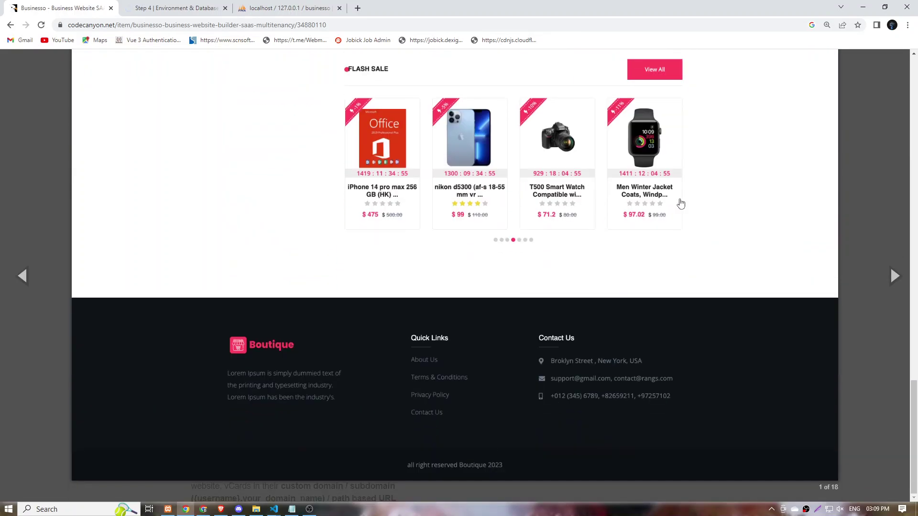
pyautogui.click(894, 275)
pyautogui.scroll(-5, 426, 248)
pyautogui.scroll(-5, 426, 248)
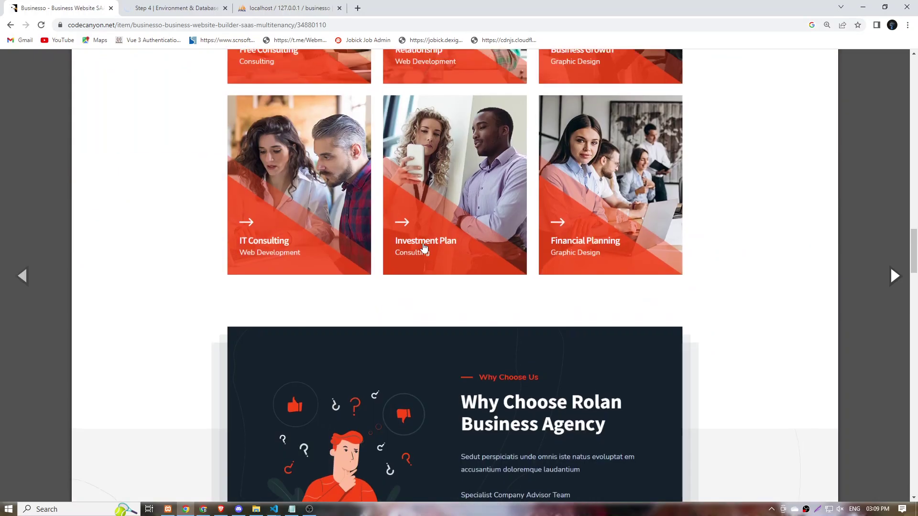
pyautogui.scroll(14, 418, 245)
pyautogui.scroll(15, 537, 260)
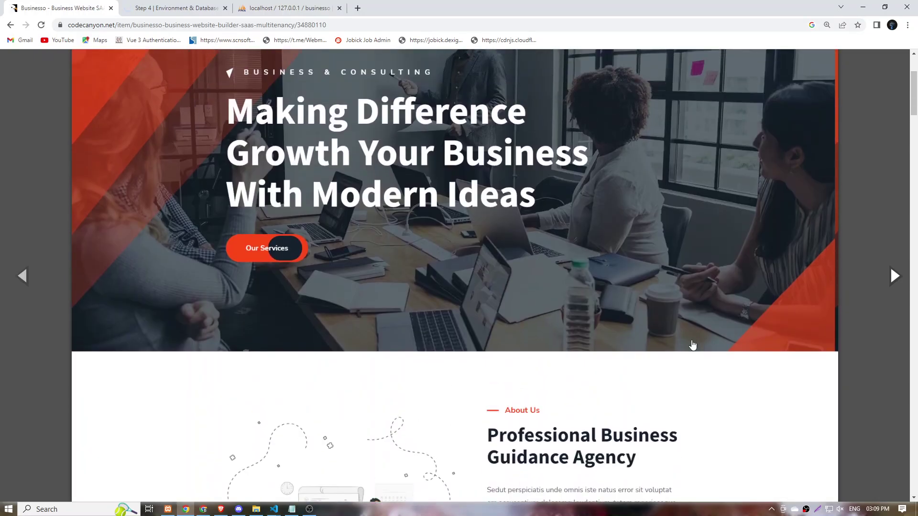
pyautogui.click(894, 275)
pyautogui.scroll(3, 388, 258)
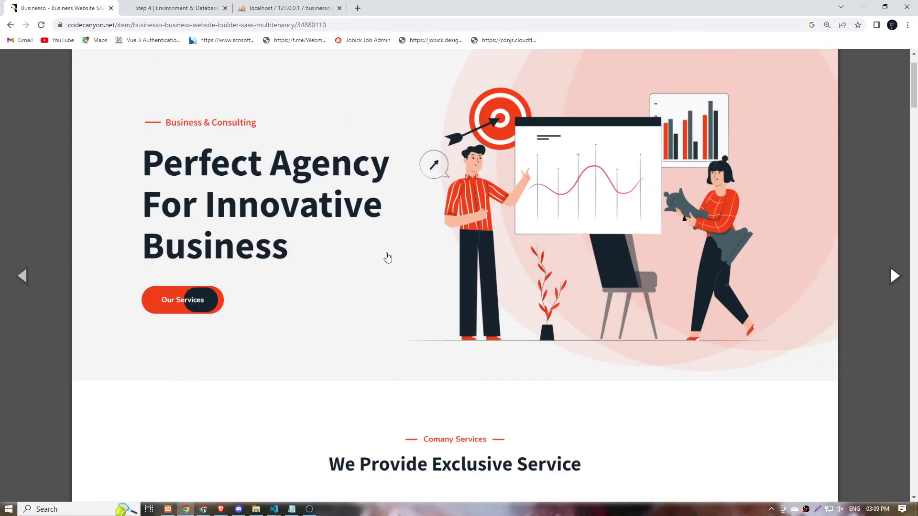
pyautogui.click(894, 276)
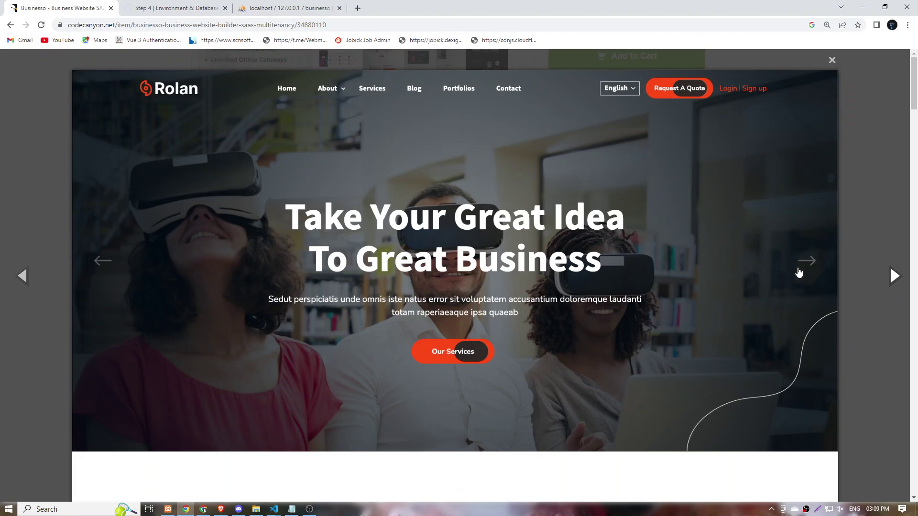
pyautogui.click(893, 276)
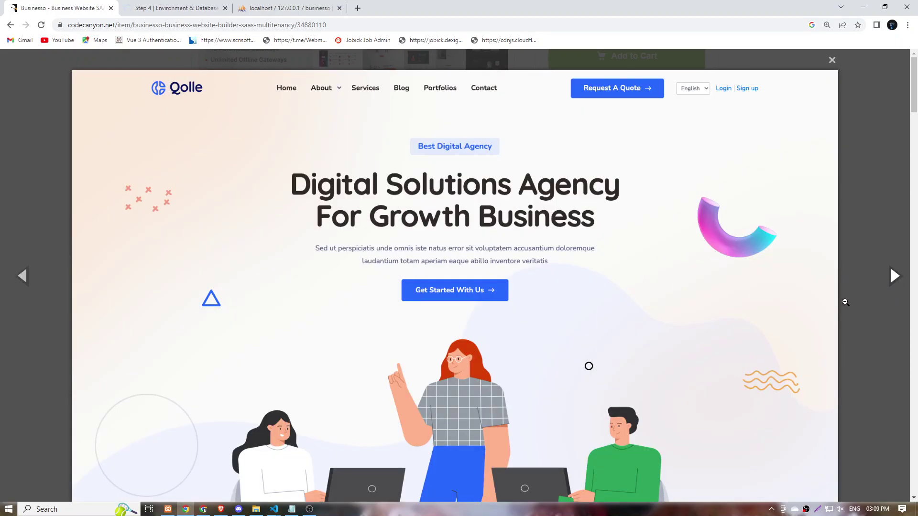
pyautogui.click(892, 279)
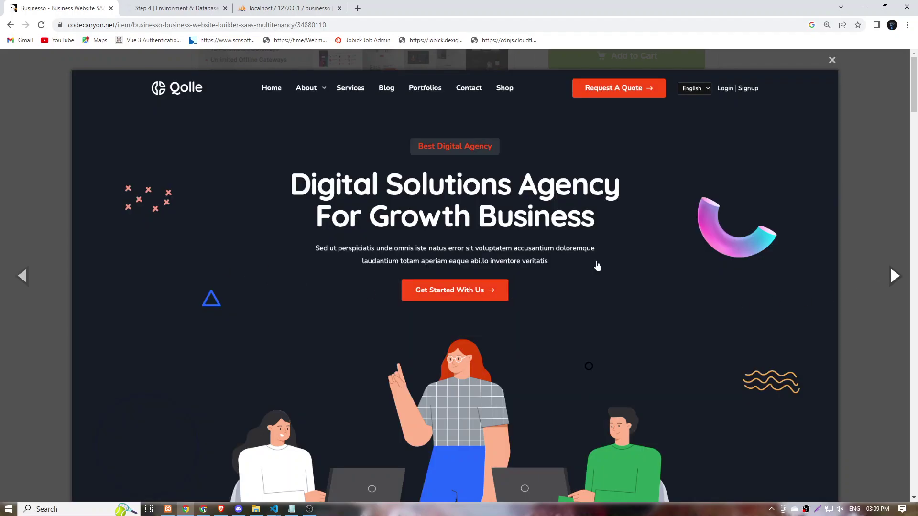
pyautogui.click(889, 276)
pyautogui.press('Escape')
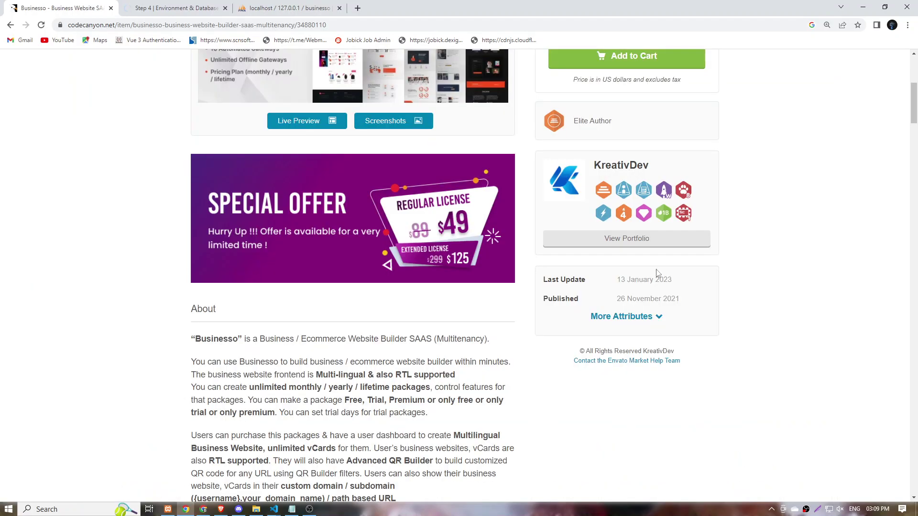
# Step: Read the About description on the Businesso item page and return to the start of the page
pyautogui.scroll(-5, 212, 169)
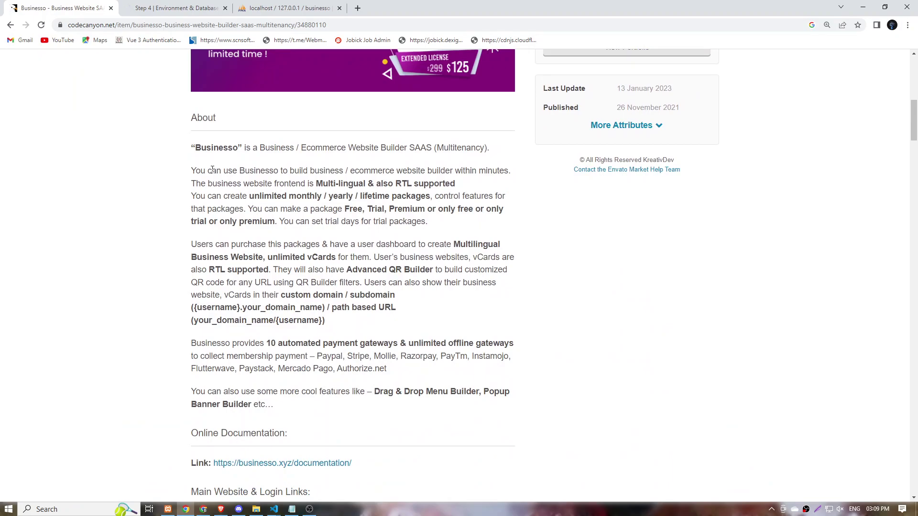
pyautogui.scroll(-3, 212, 169)
pyautogui.scroll(10, 207, 177)
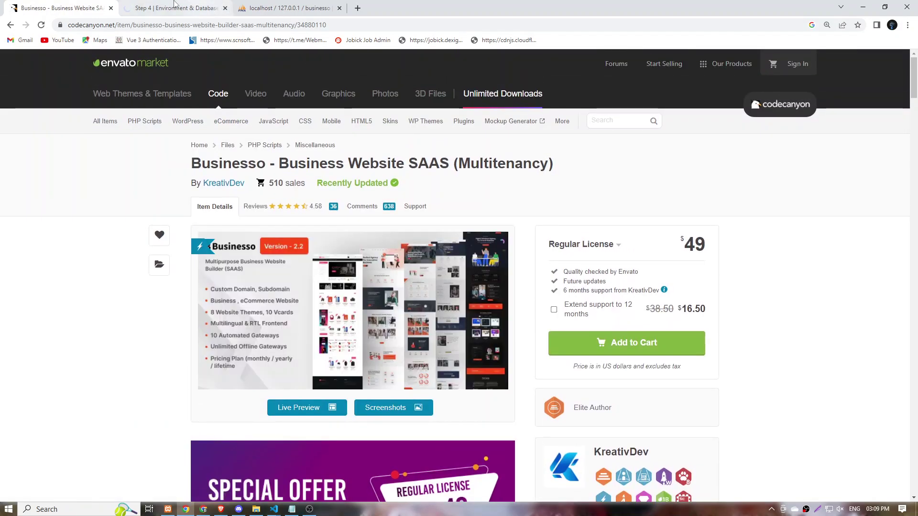
# Step: Check the installer's progress, then reload the businesso database structure in phpMyAdmin and examine its table list down to the table total
pyautogui.click(174, 4)
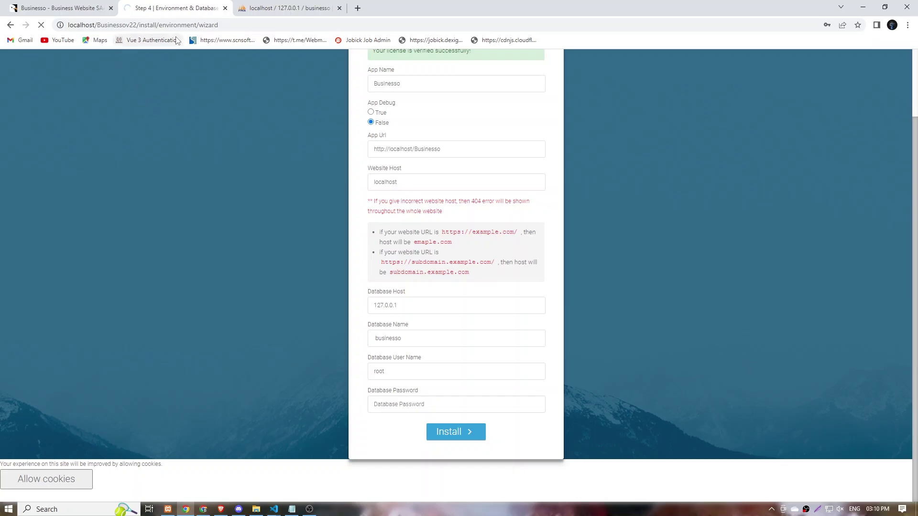
pyautogui.click(286, 8)
pyautogui.doubleClick(262, 55)
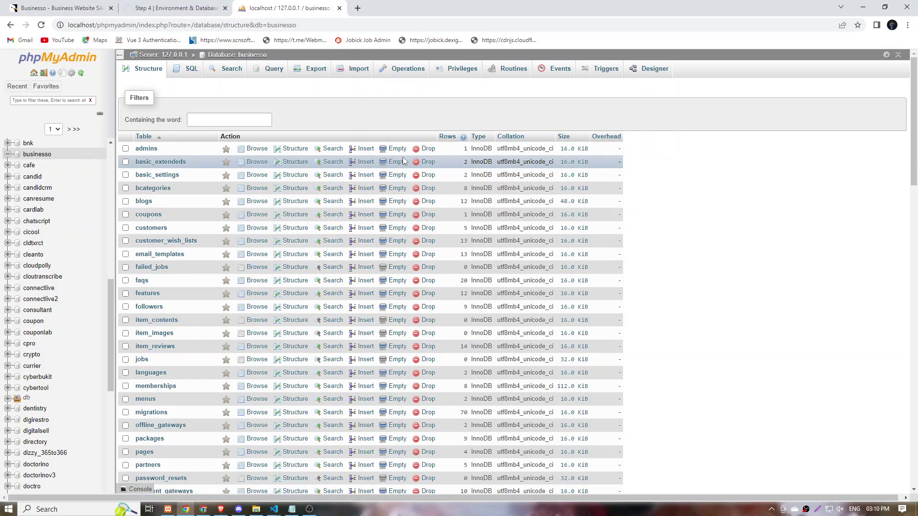
pyautogui.scroll(-1, 294, 232)
pyautogui.scroll(-20, 294, 232)
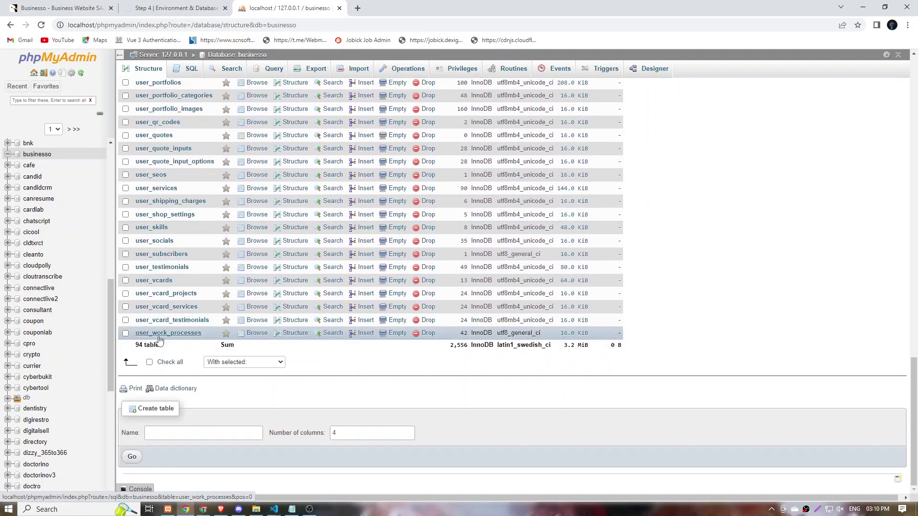
pyautogui.moveTo(170, 349); pyautogui.dragTo(136, 345)
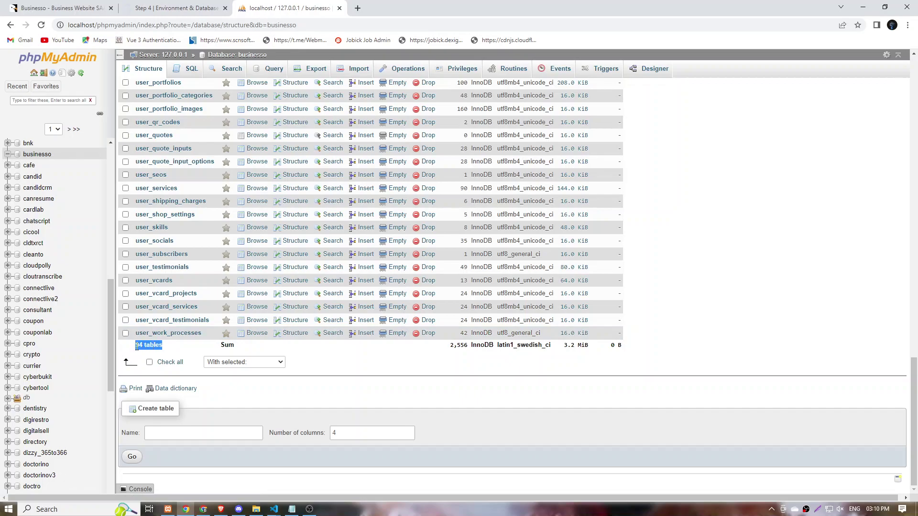
pyautogui.click(164, 348)
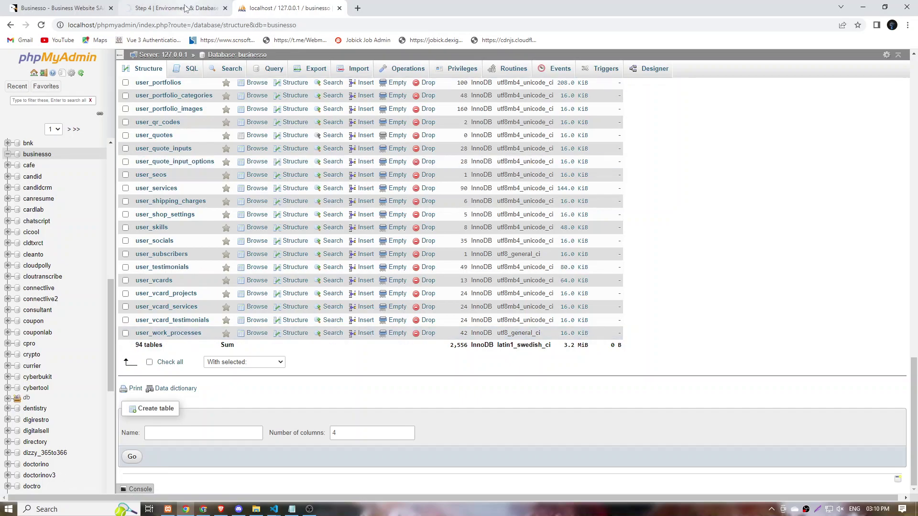